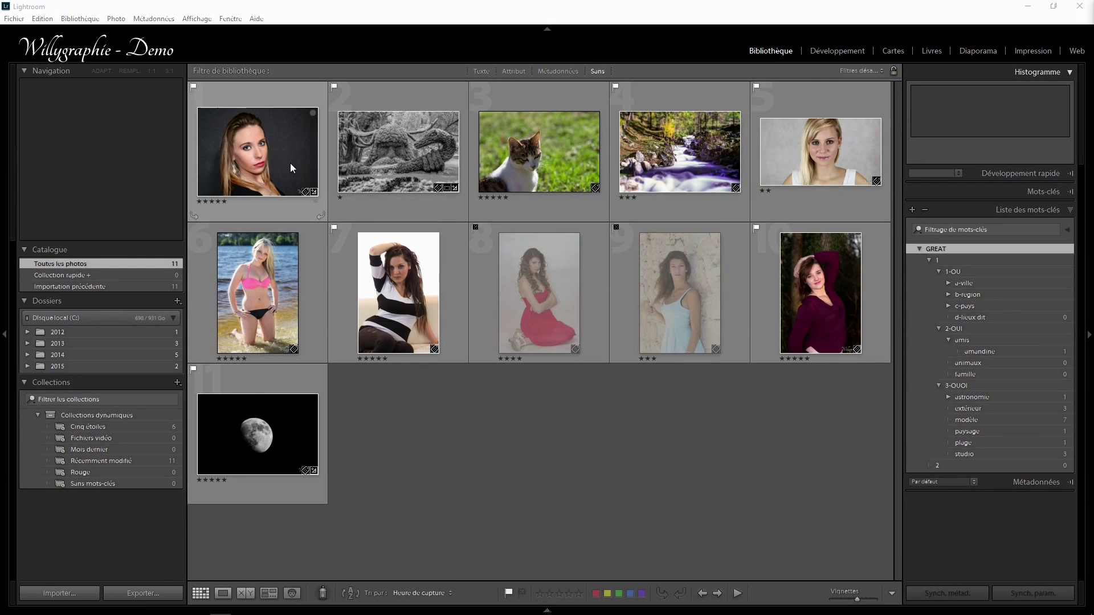
# - Add the portrait, cat, waterfall, blonde, bikini, striped-top, moon and red-dress photos to the Quick Collection
pyautogui.click(288, 146)
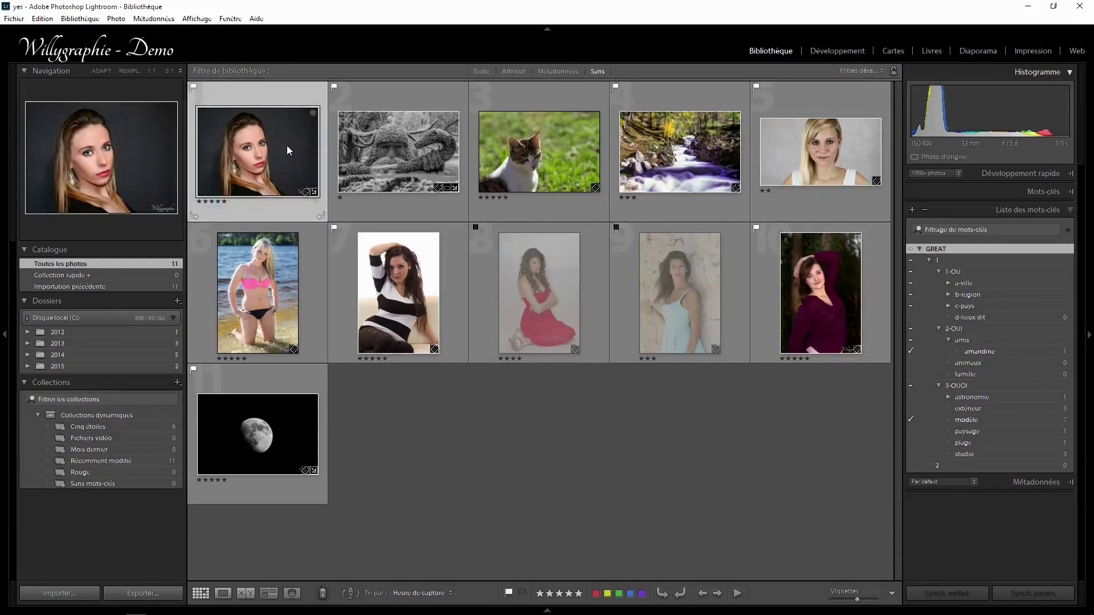
pyautogui.hotkey('shift', 'b')
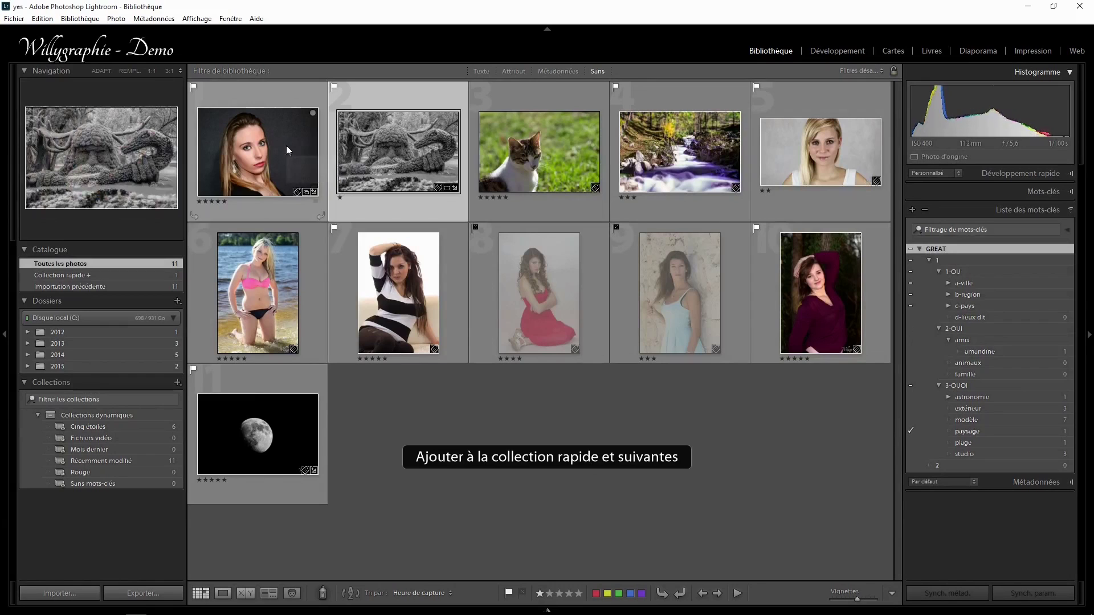
pyautogui.click(557, 146)
pyautogui.hotkey('shift', 'b')
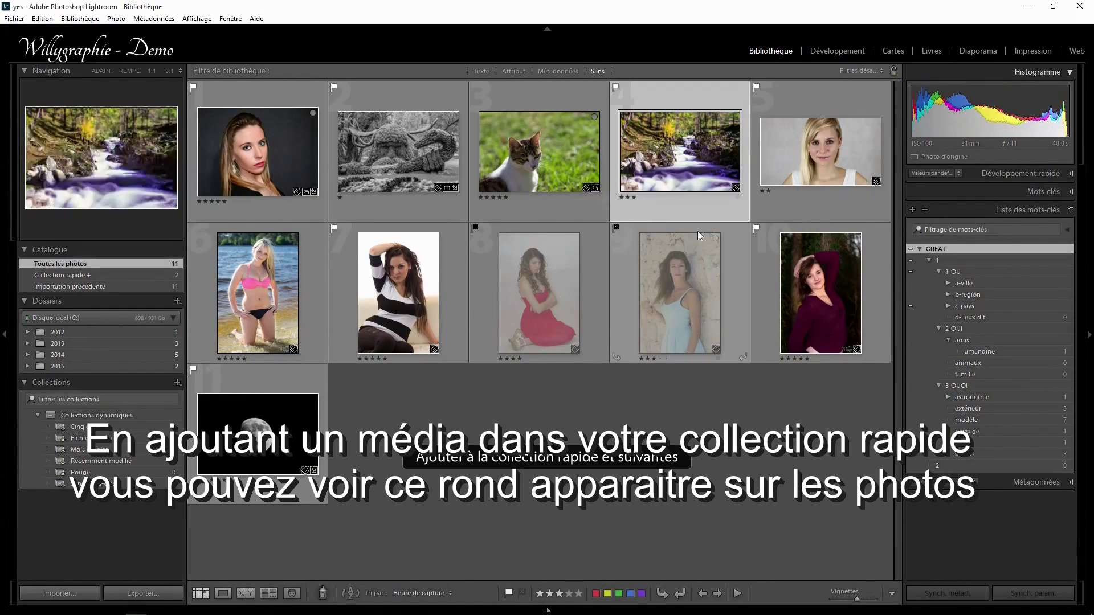
pyautogui.hotkey('shift', 'b')
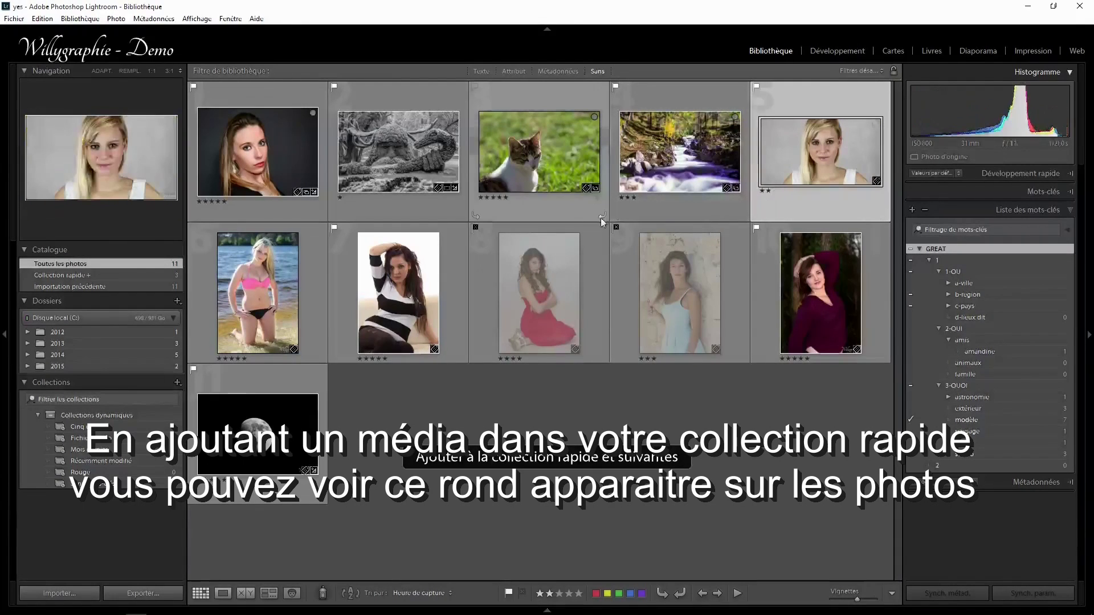
pyautogui.hotkey('shift', 'b')
pyautogui.hotkey('shift', 'b')
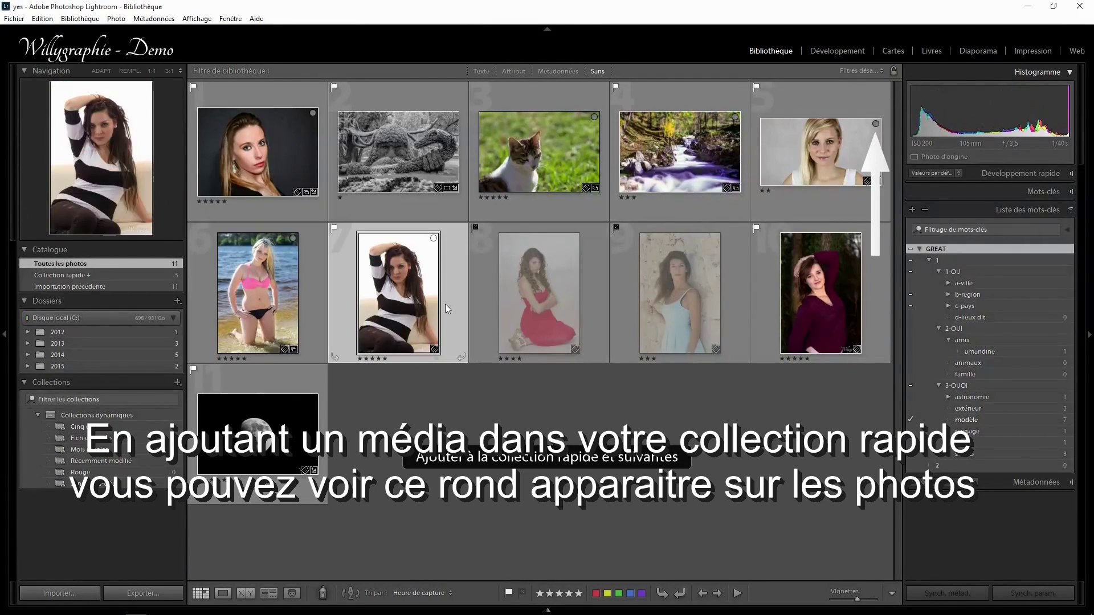
pyautogui.hotkey('shift', 'b')
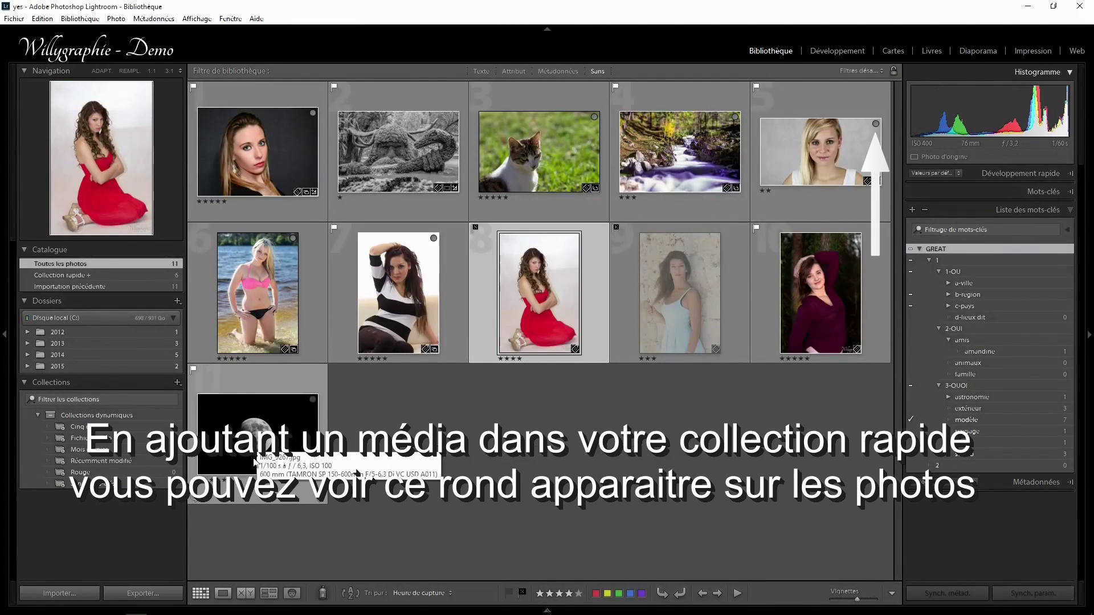
pyautogui.click(266, 410)
pyautogui.press('b')
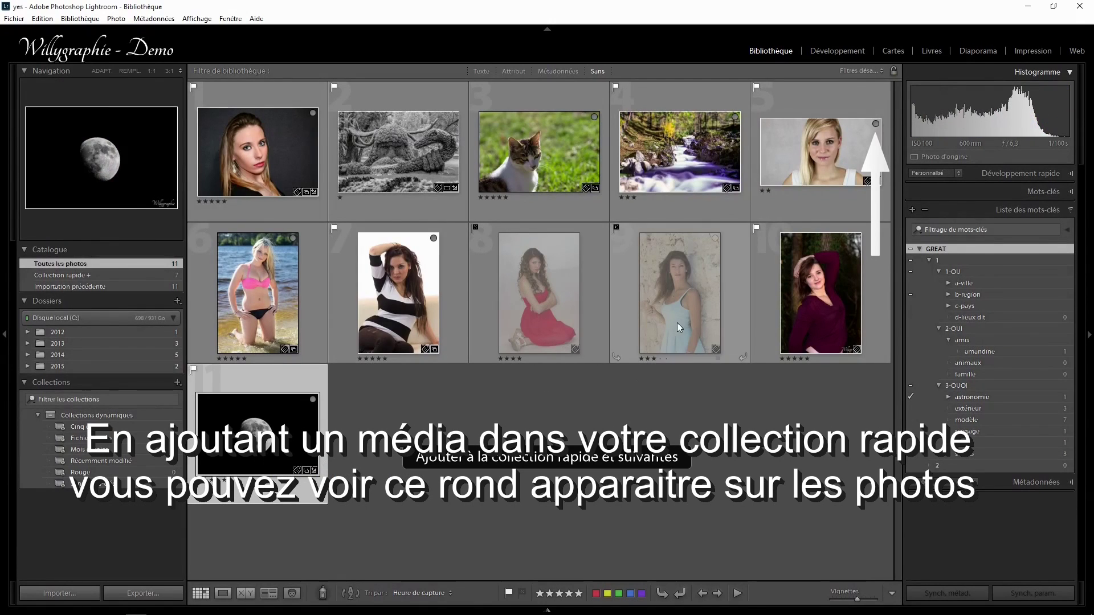
pyautogui.click(571, 308)
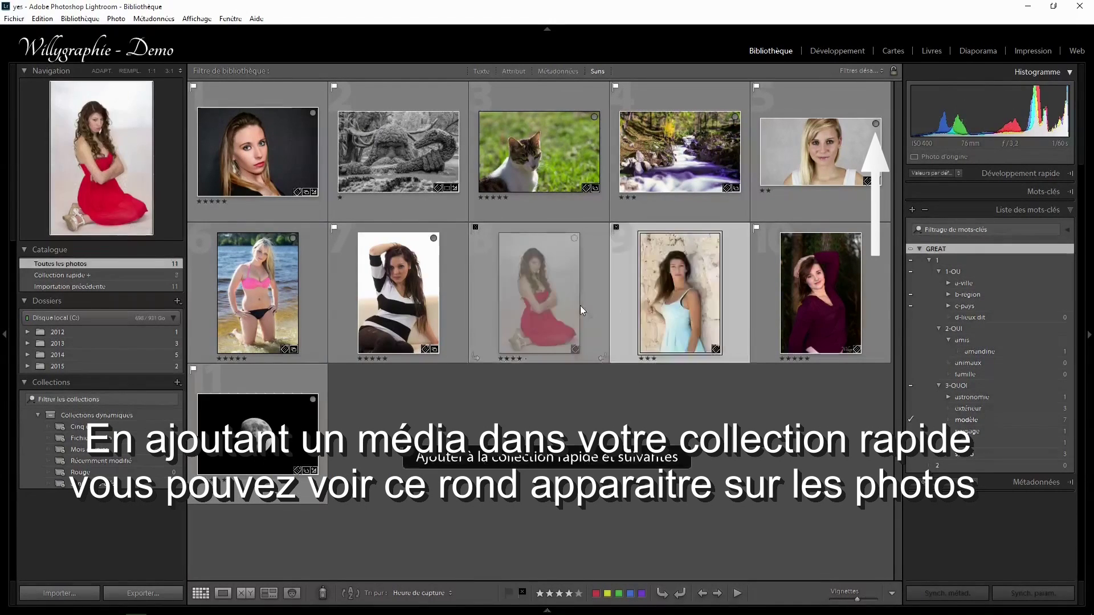
pyautogui.hotkey('shift', 'b')
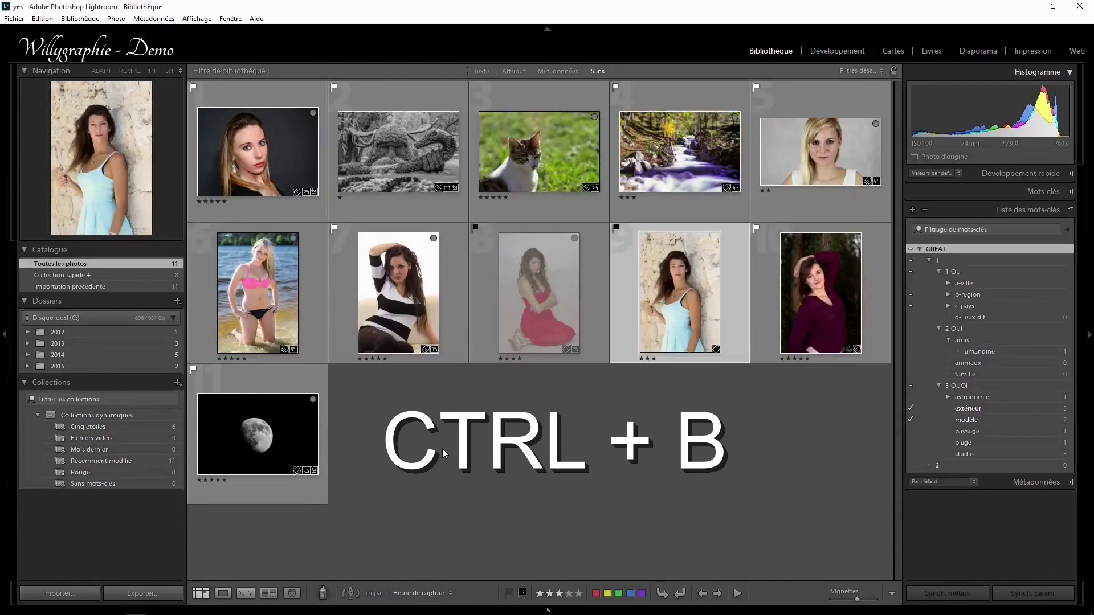
# - Show the Quick Collection with all eight photos selected, and bring up the Collections panel's add-collection options
pyautogui.hotkey('ctrl', 'b')
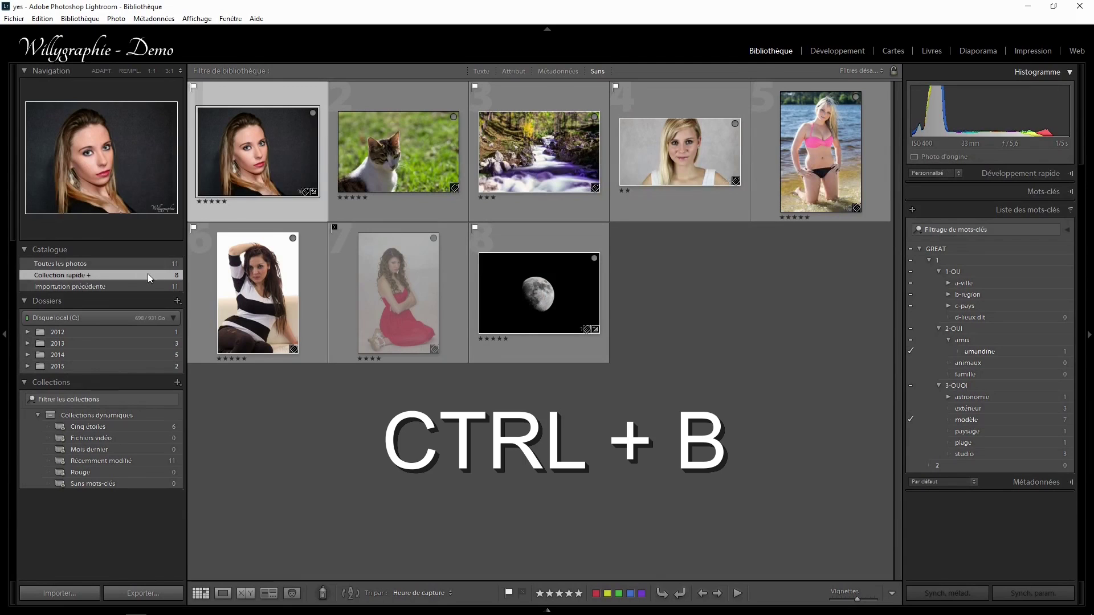
pyautogui.click(340, 390)
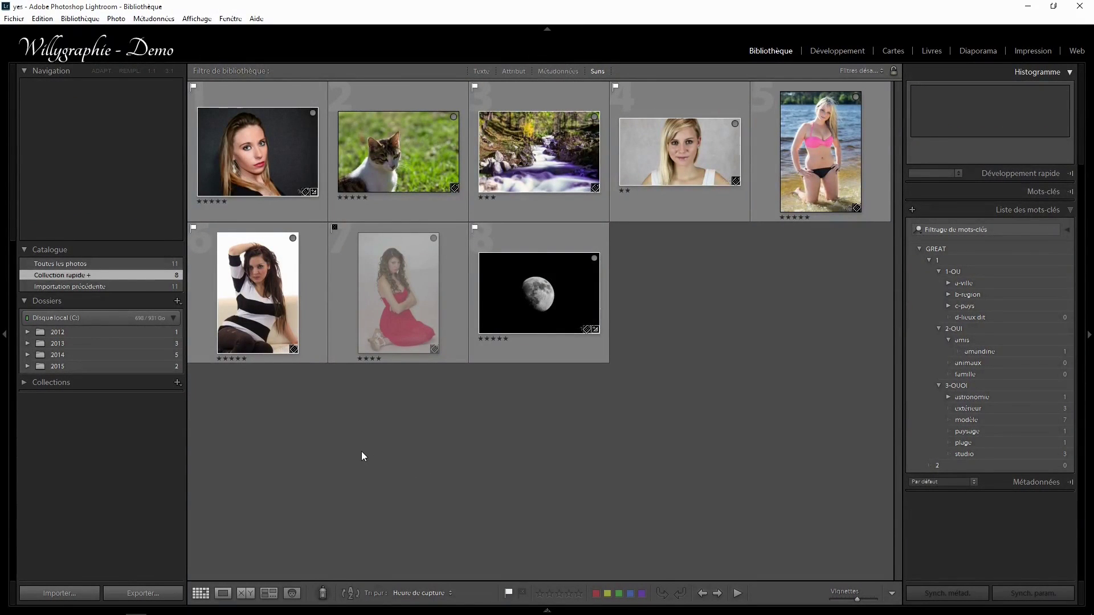
pyautogui.hotkey('ctrl', 'a')
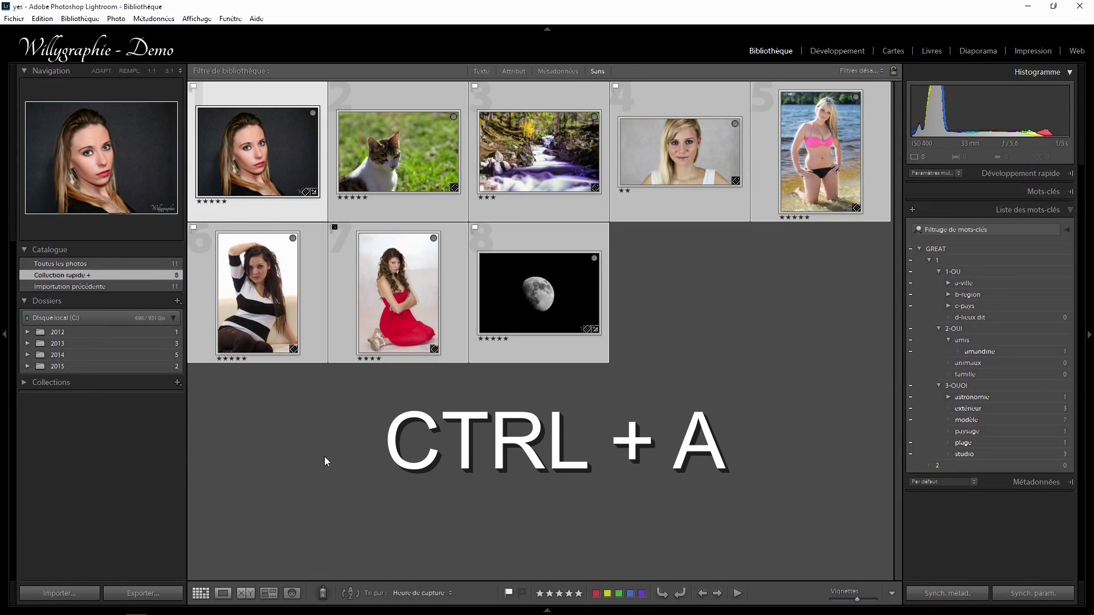
pyautogui.click(70, 384)
pyautogui.click(176, 384)
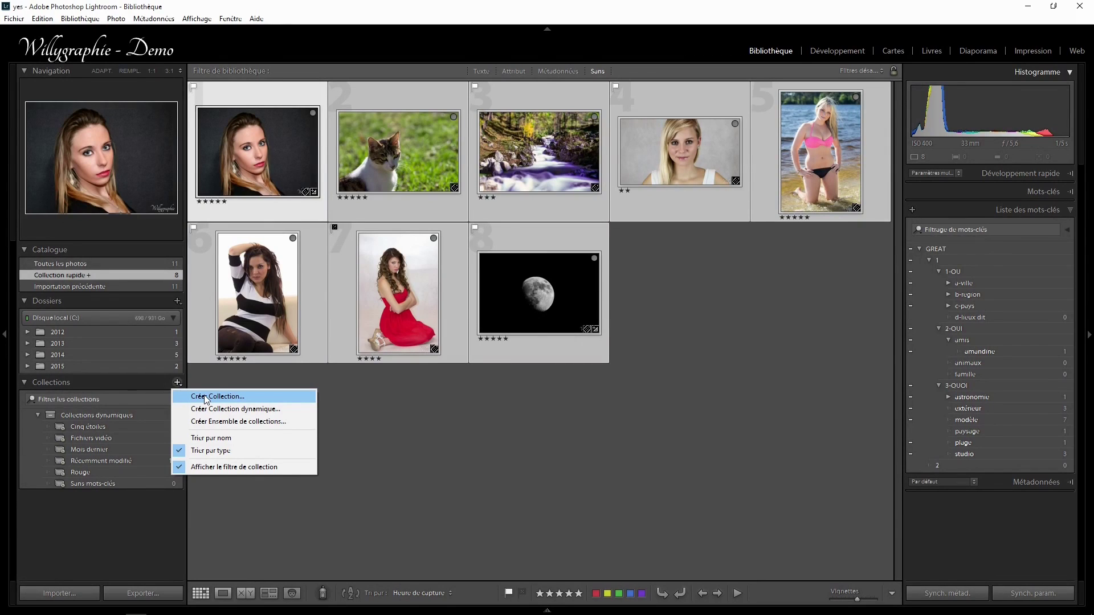
# - Create the 'livre photo' collection from the selected photos, including them as virtual copies
pyautogui.click(206, 397)
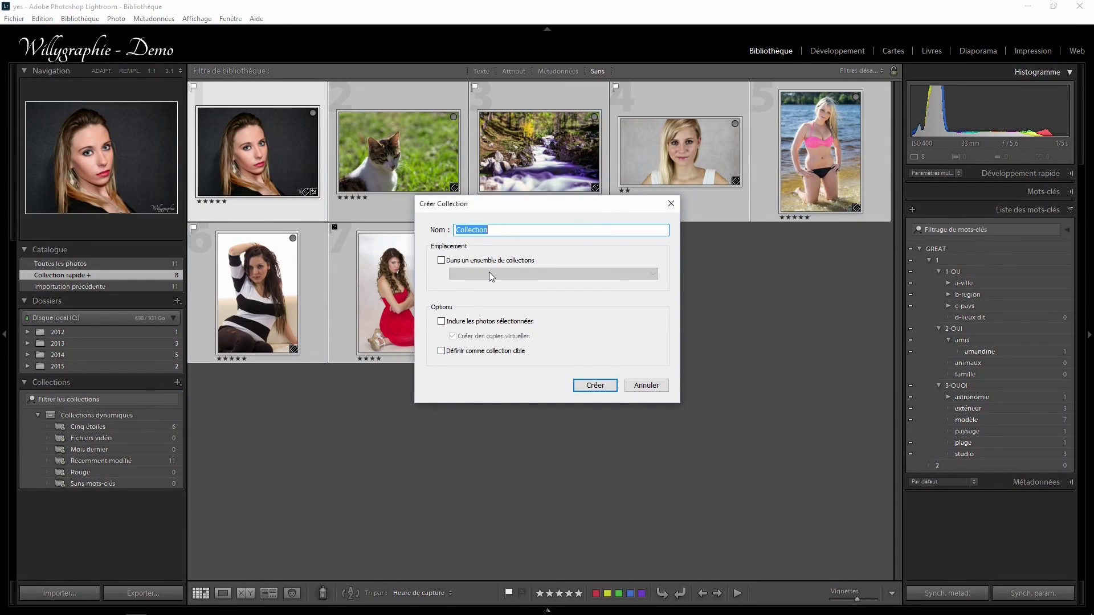
pyautogui.write('livre photo')
pyautogui.click(466, 323)
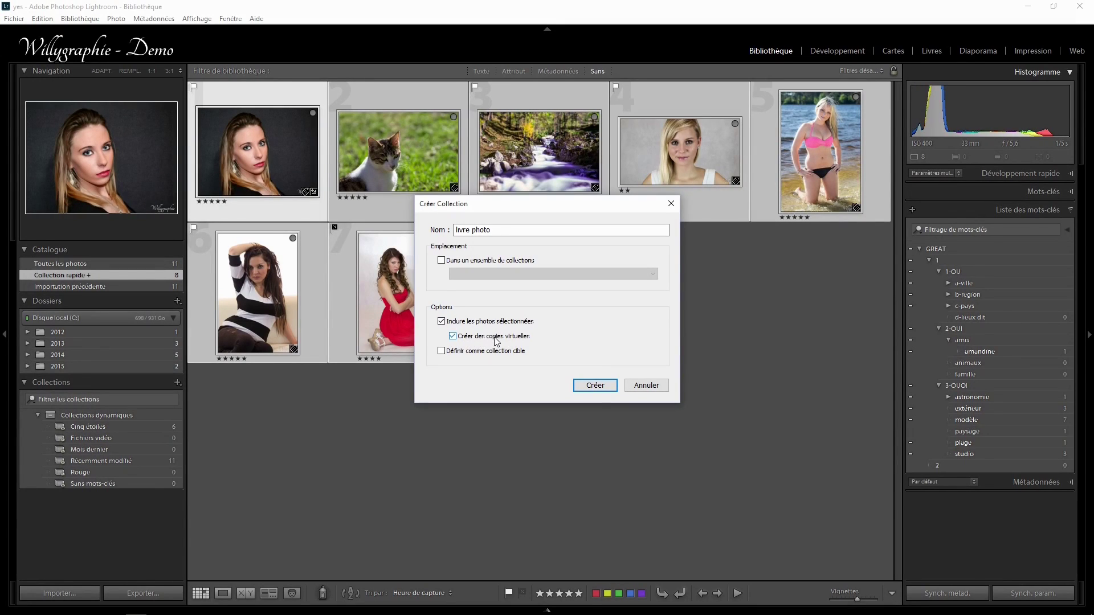
pyautogui.click(593, 387)
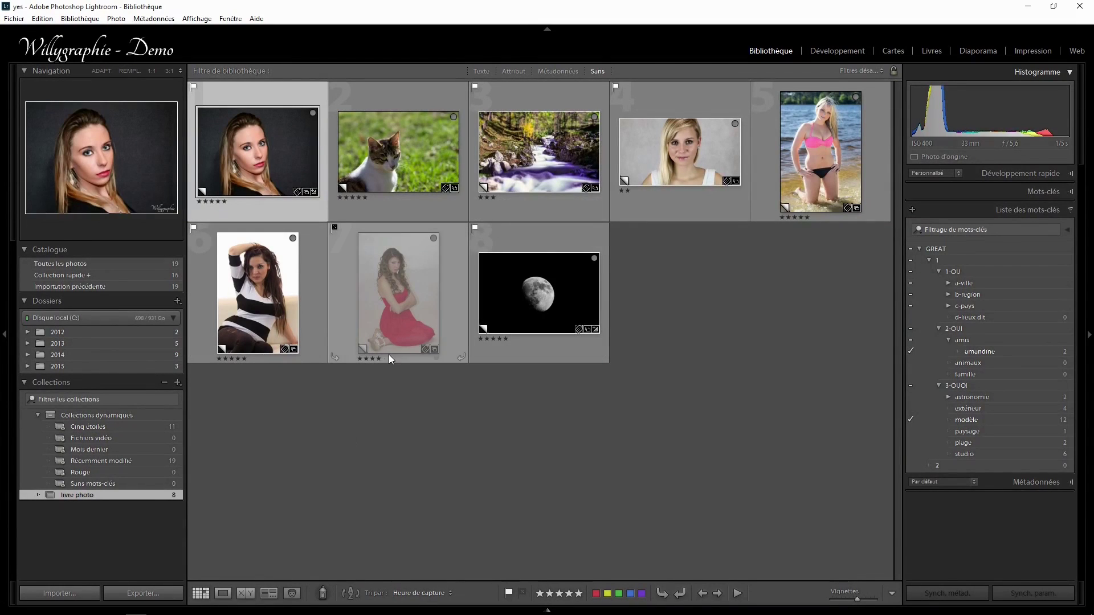
pyautogui.moveTo(257, 152)
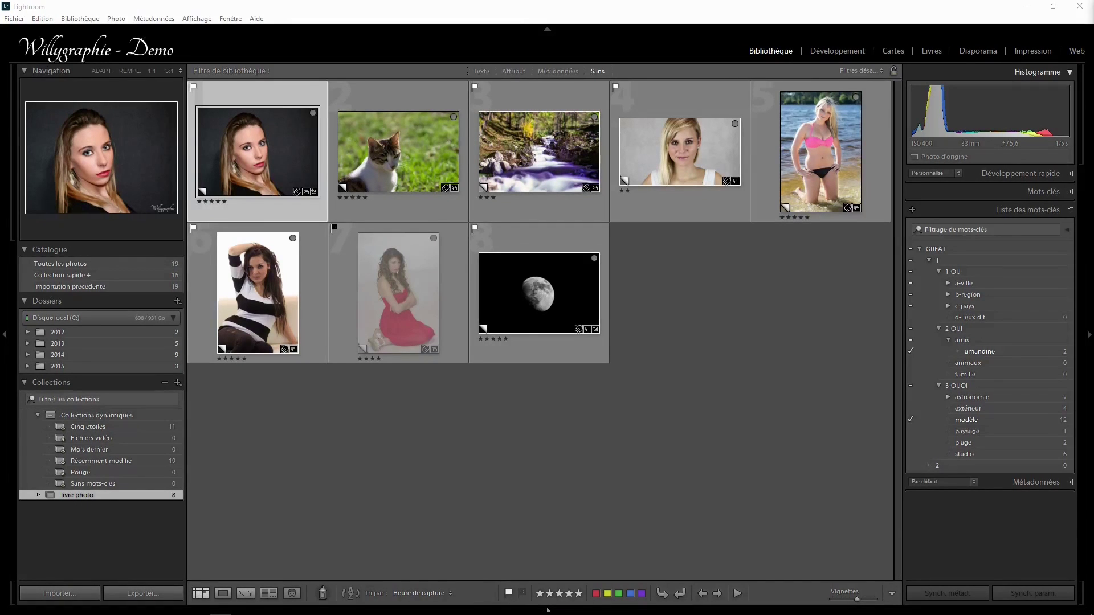
# - Reset the star rating to zero on all eight photos in livre photo
pyautogui.hotkey('ctrl', 'd')
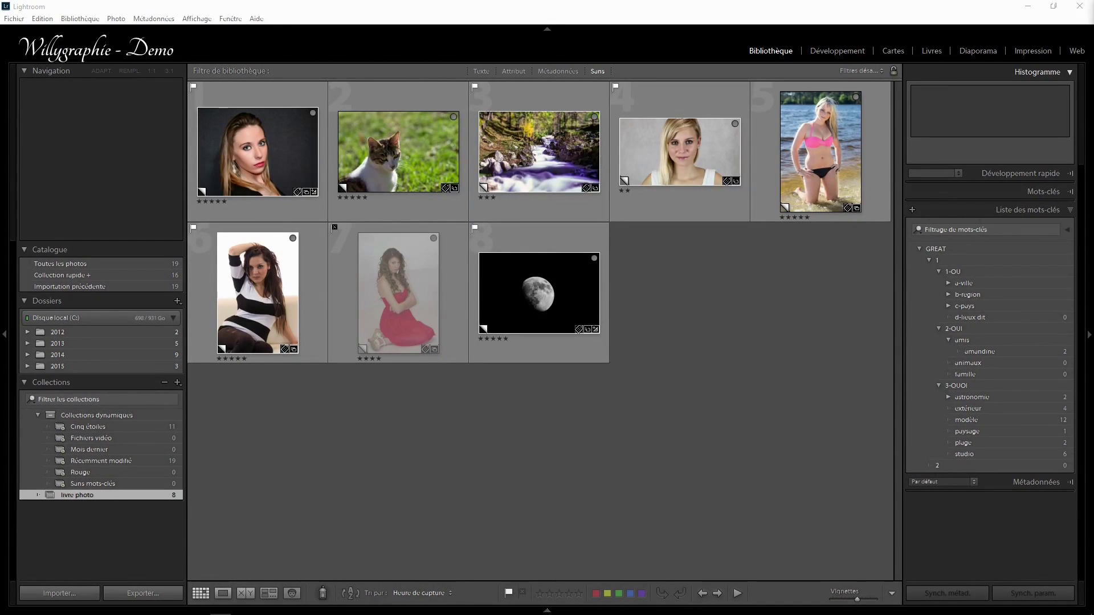
pyautogui.click(296, 174)
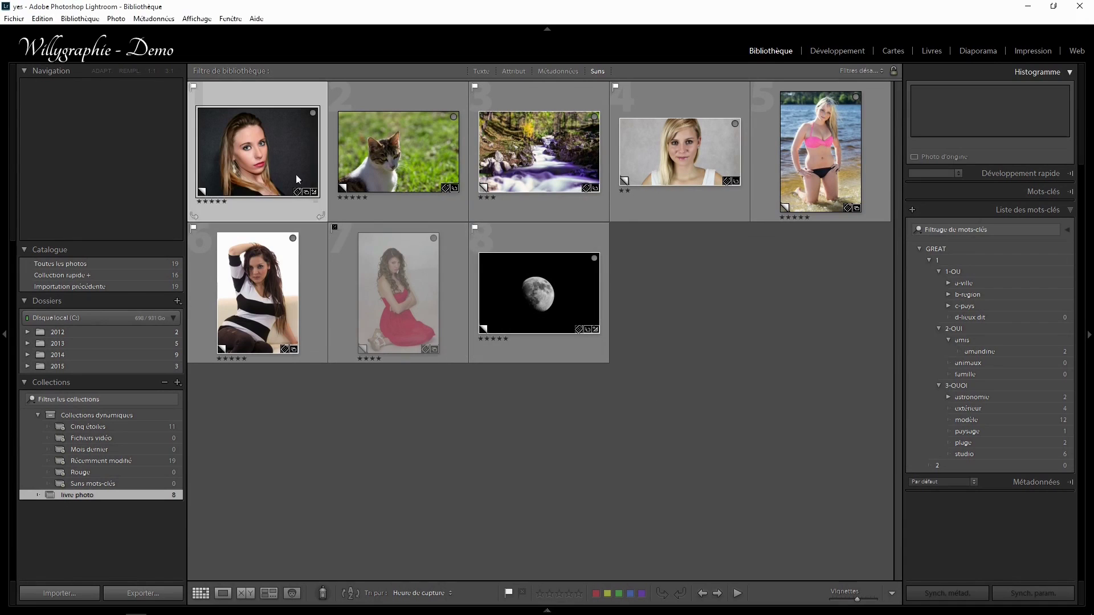
pyautogui.hotkey('ctrl', 'a')
pyautogui.click(223, 201)
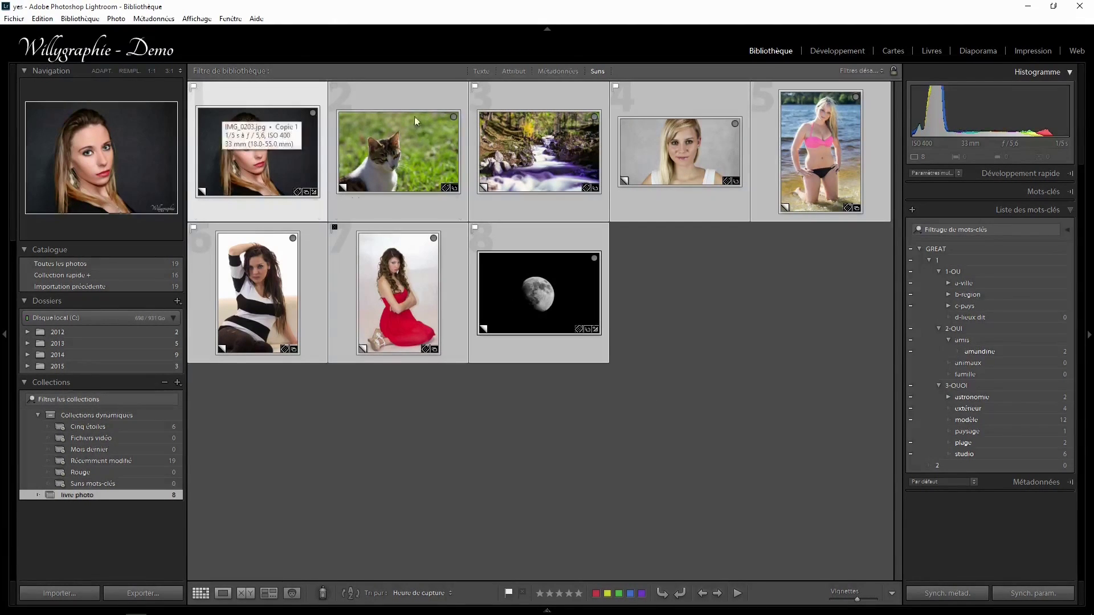
# - Remove the flags from the livre photo pictures, then view the Quick Collection's 16 photos
pyautogui.click(514, 72)
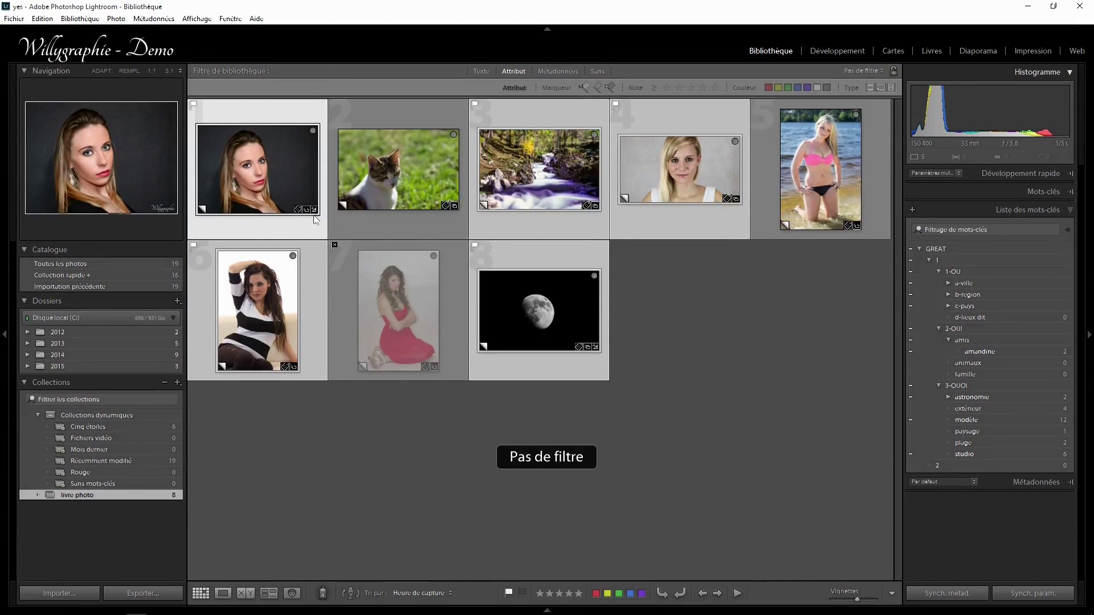
pyautogui.press('u')
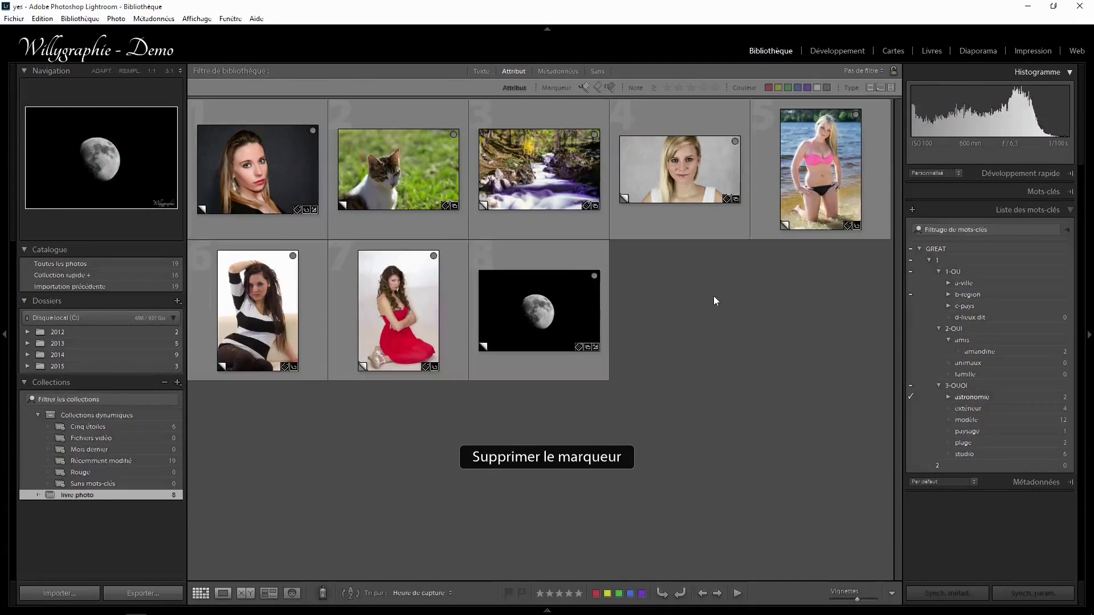
pyautogui.click(713, 296)
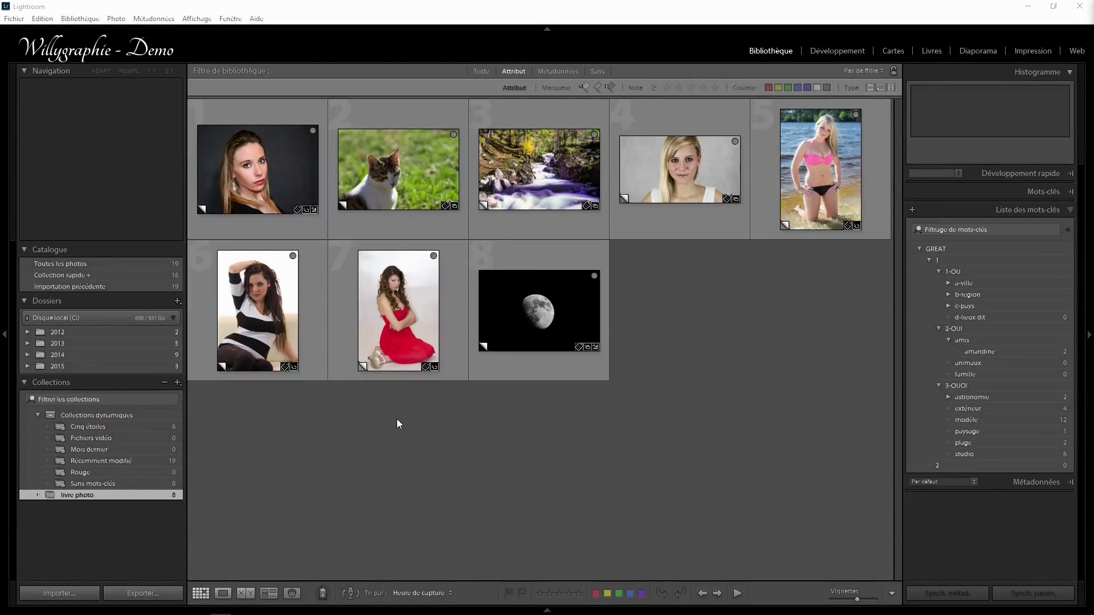
pyautogui.click(72, 274)
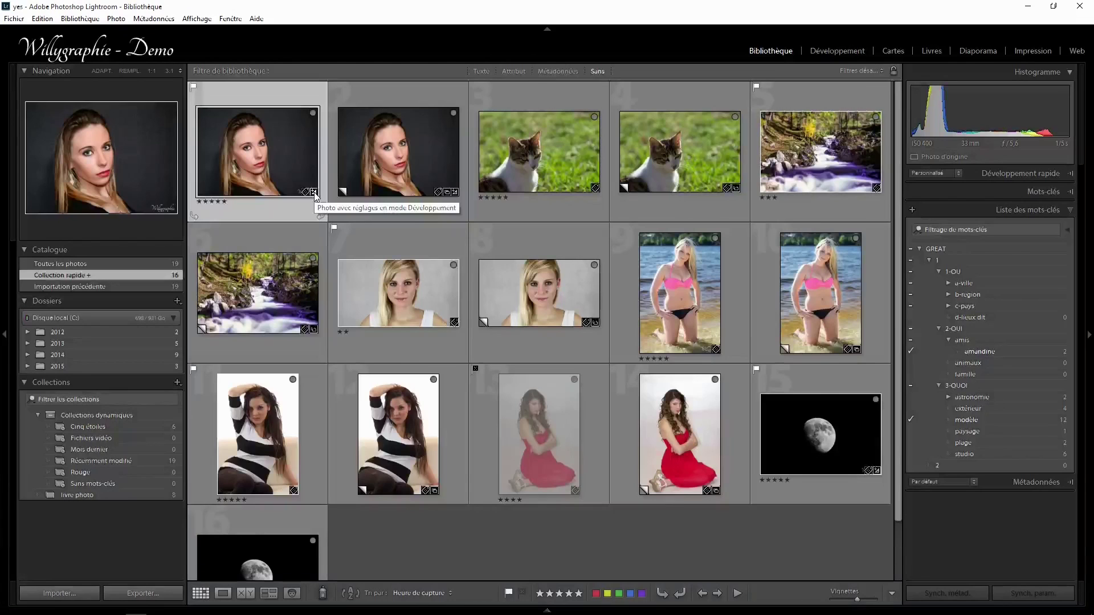
# - Empty the Quick Collection and return to the livre photo collection's 8 virtual copies
pyautogui.hotkey('ctrl', 'a')
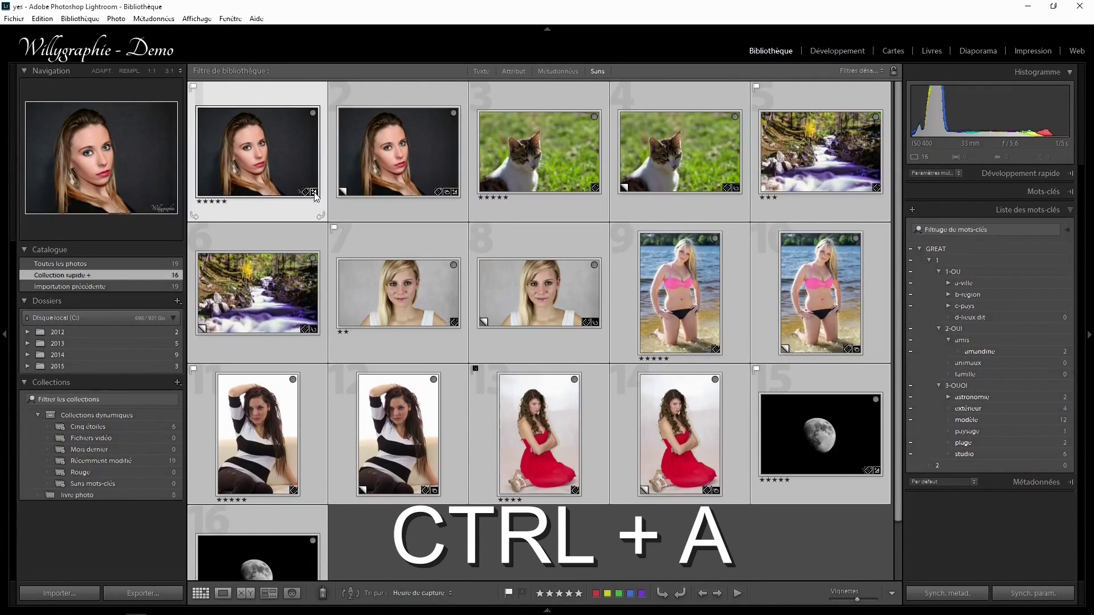
pyautogui.press('b')
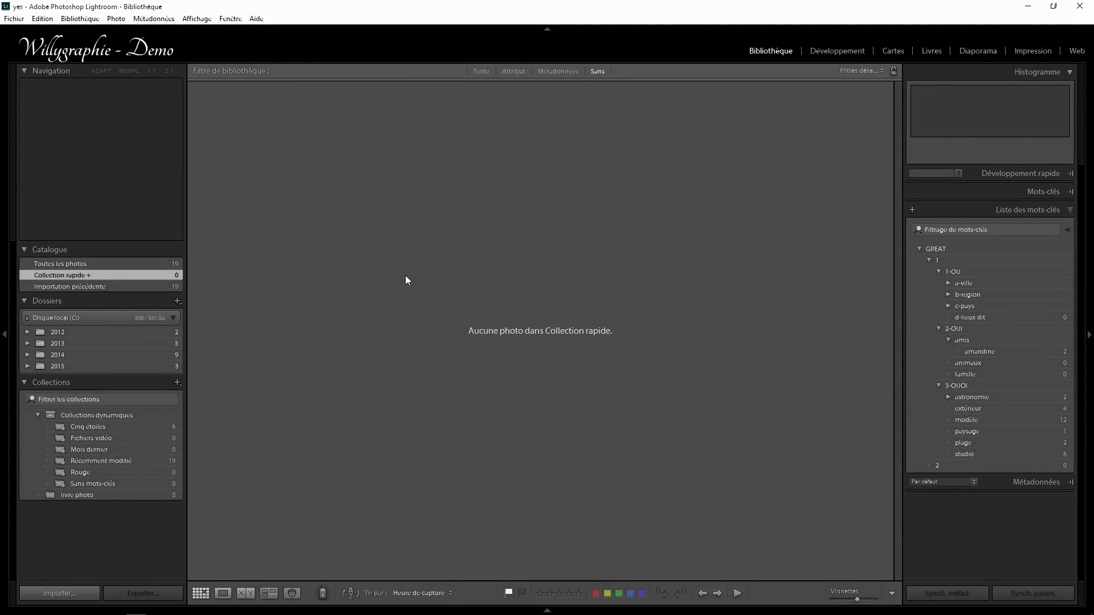
pyautogui.click(73, 495)
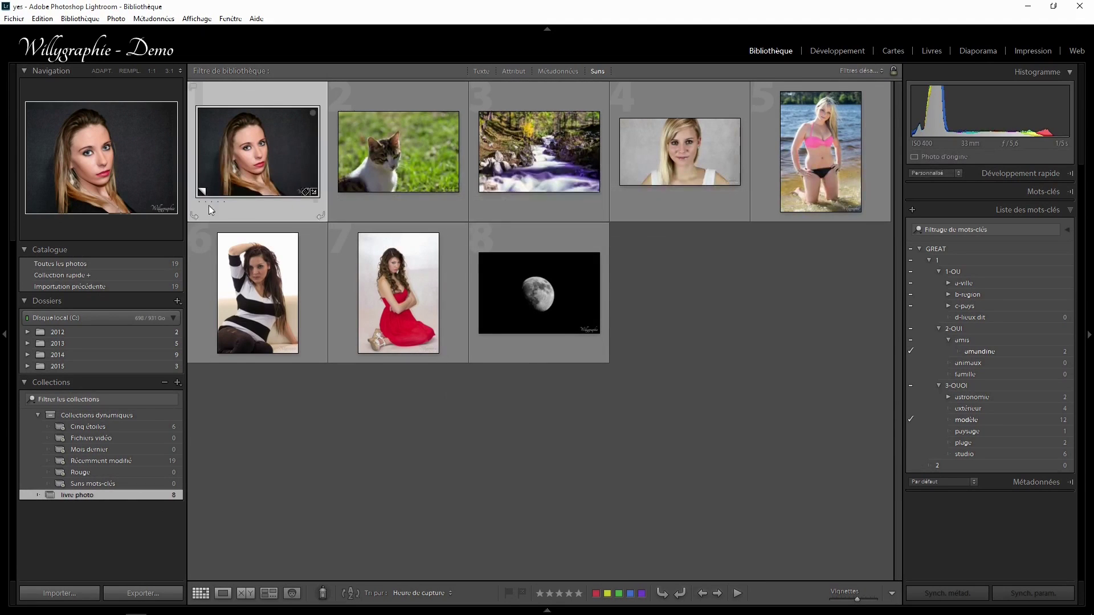
pyautogui.click(700, 394)
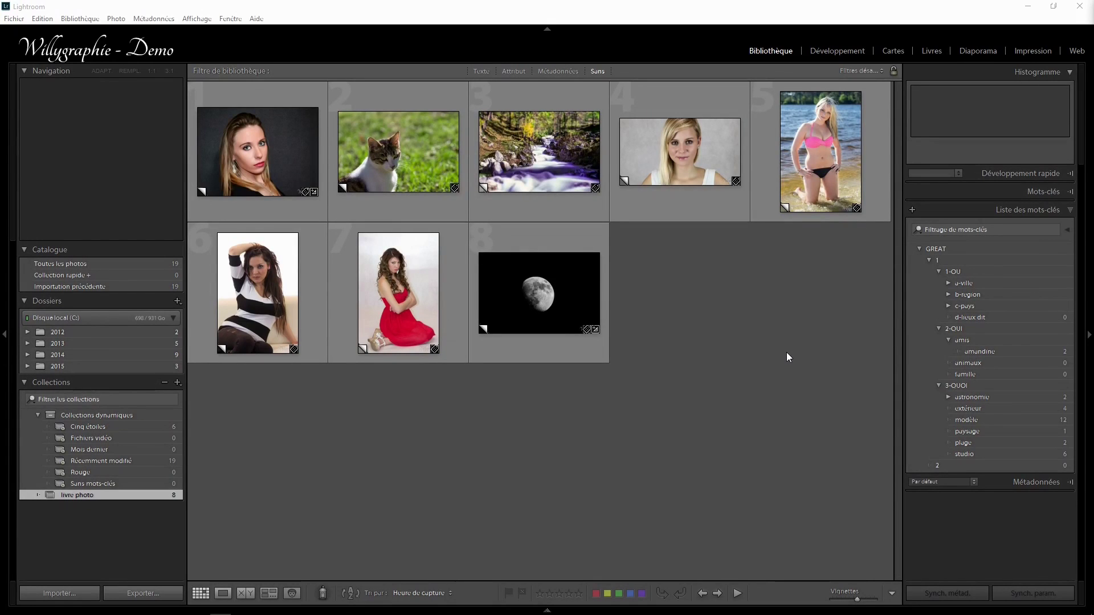
pyautogui.hotkey('ctrl', 'b')
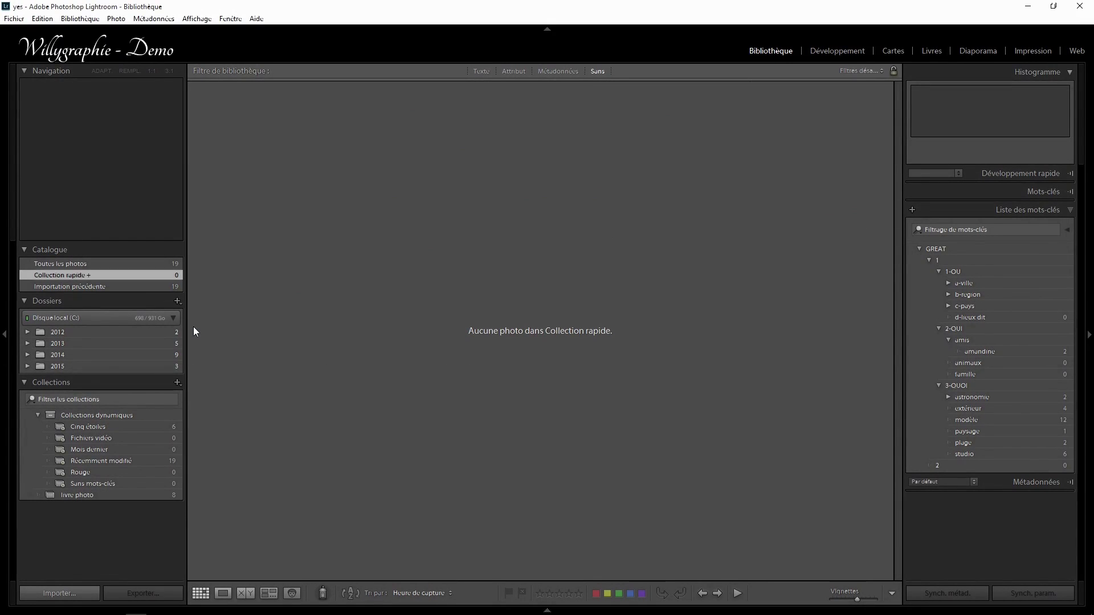
pyautogui.click(80, 496)
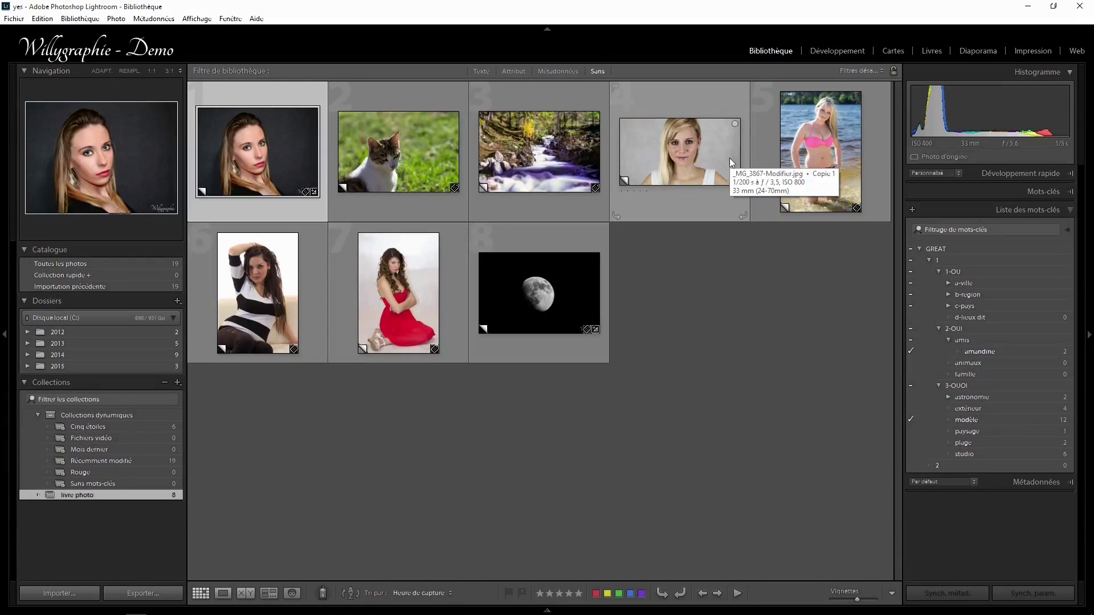
# - Set the Attribute Type filter on livre photo to Virtual Copies only, with nothing selected
pyautogui.click(551, 70)
pyautogui.click(518, 69)
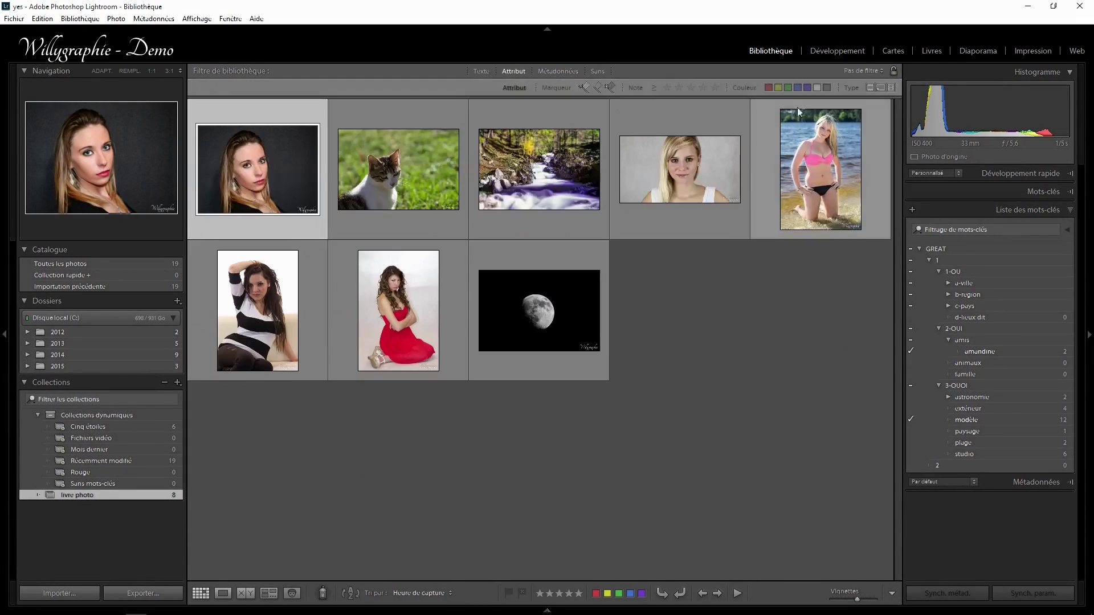
pyautogui.click(880, 88)
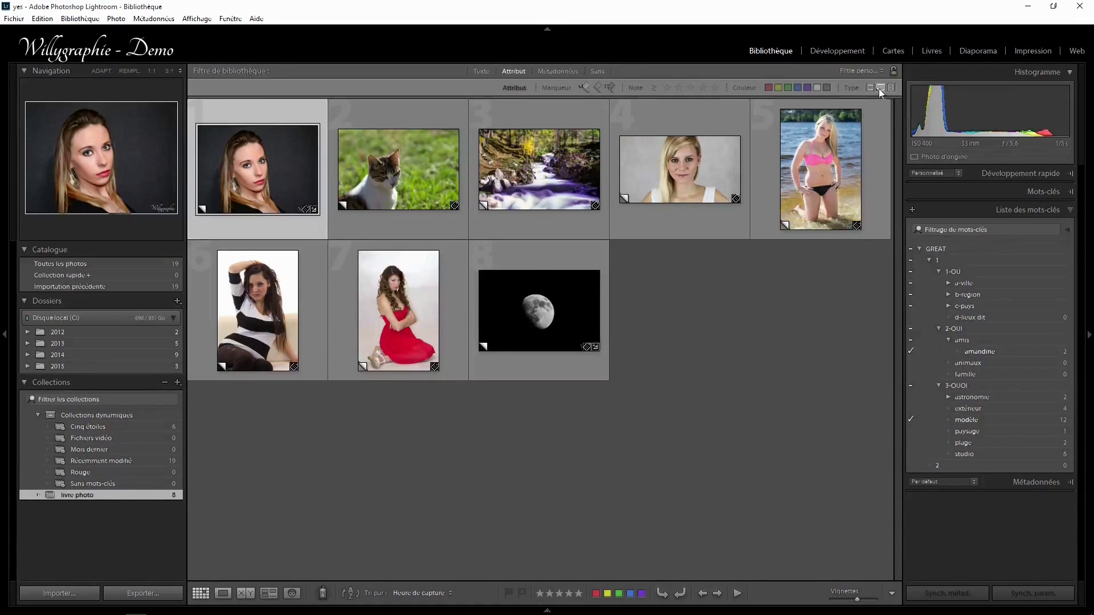
pyautogui.click(871, 88)
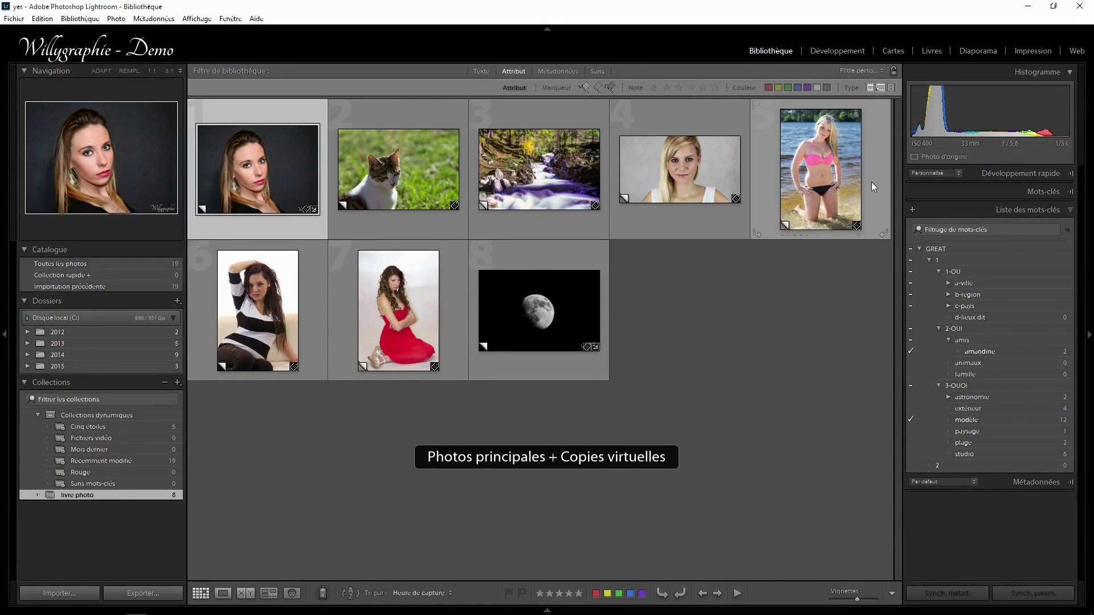
pyautogui.click(879, 89)
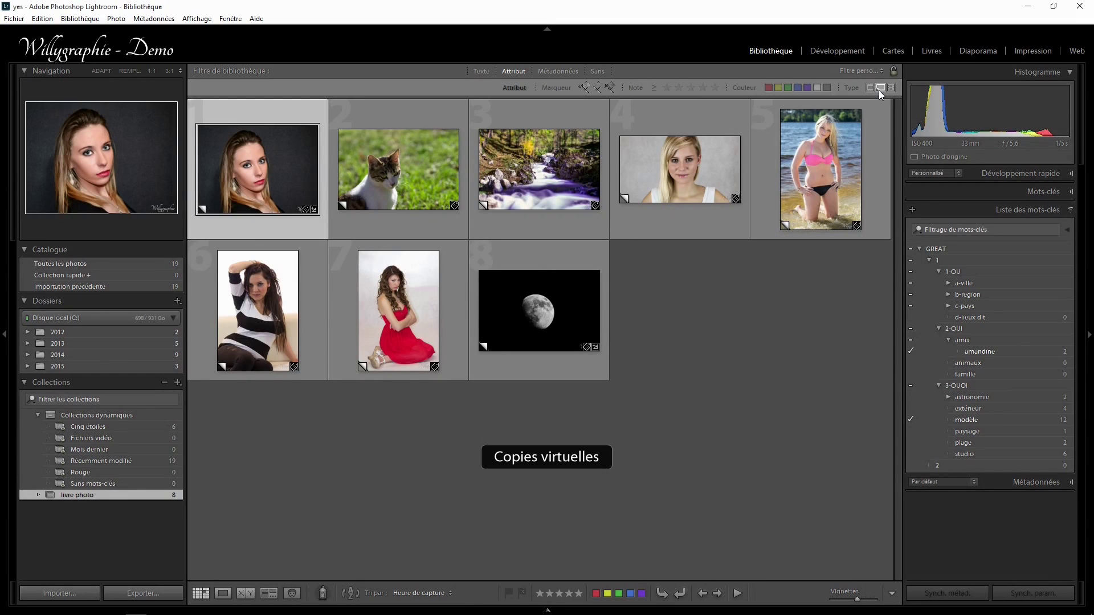
pyautogui.click(741, 319)
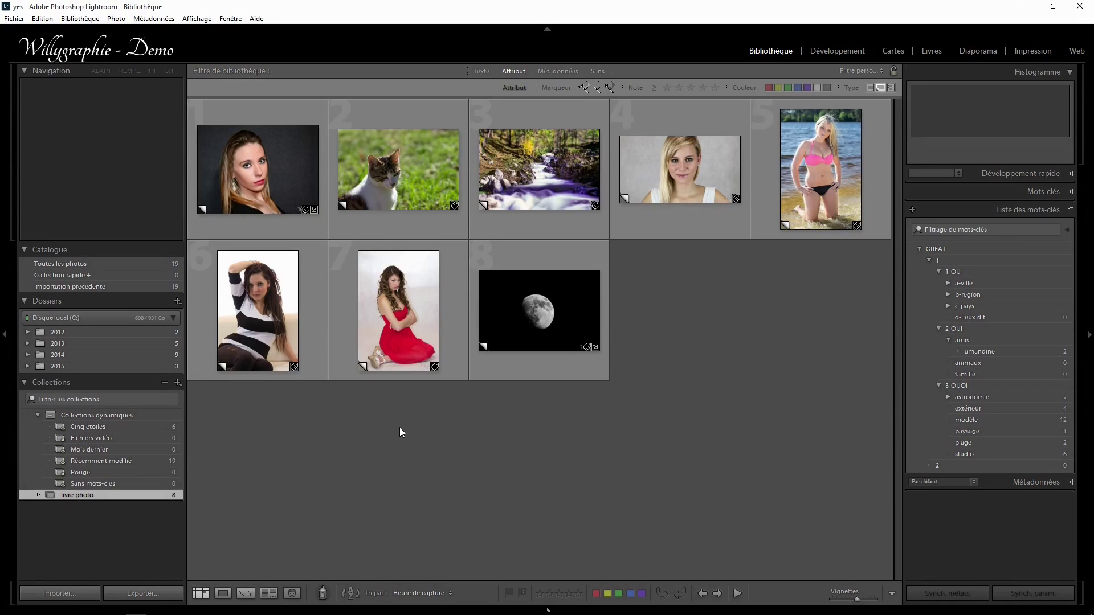
# - Create an empty collection named 'poubelle' in the Collections panel
pyautogui.click(178, 383)
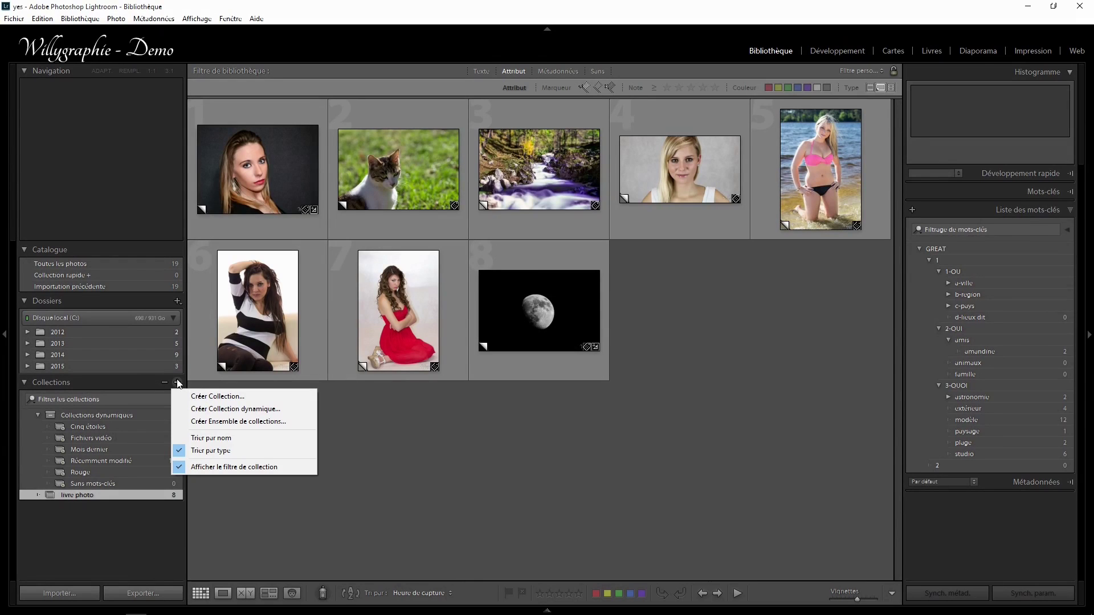
pyautogui.click(218, 395)
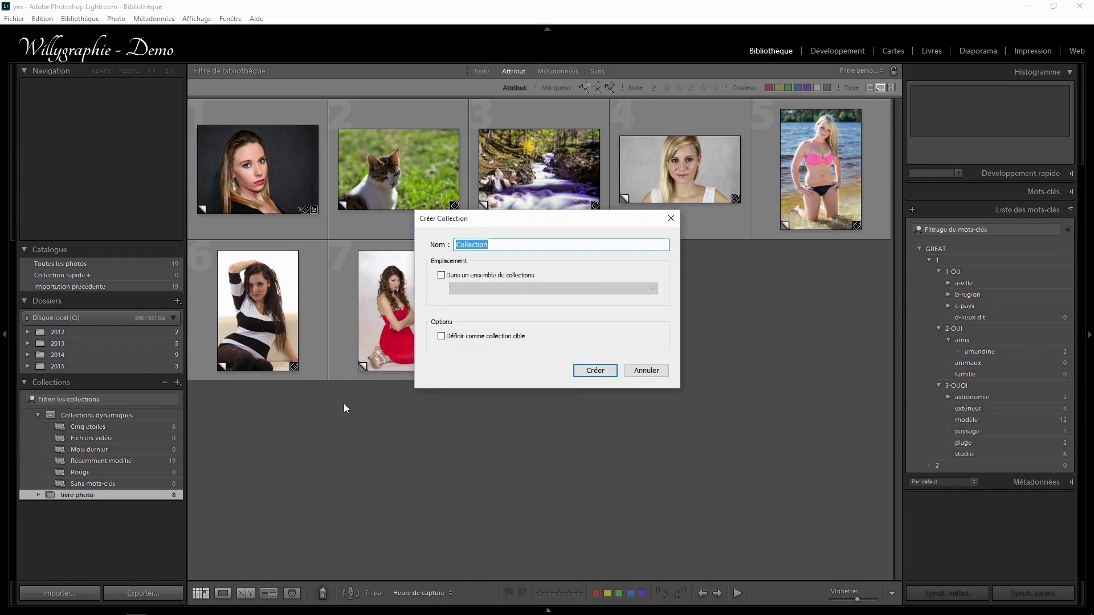
pyautogui.write('poubelle')
pyautogui.click(595, 371)
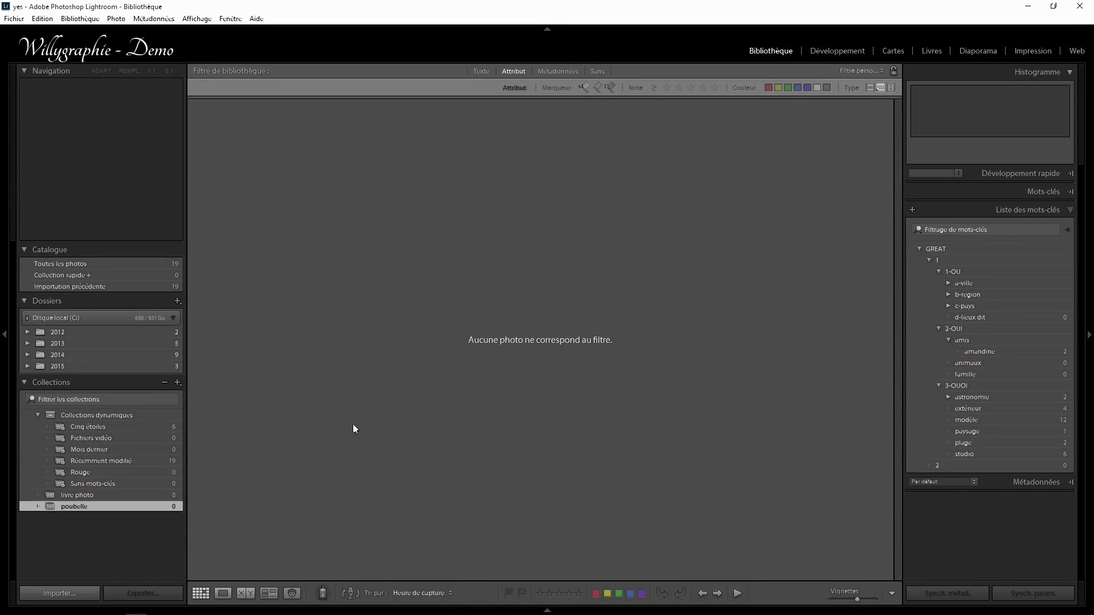
# - Set poubelle as the target collection
pyautogui.rightClick(94, 507)
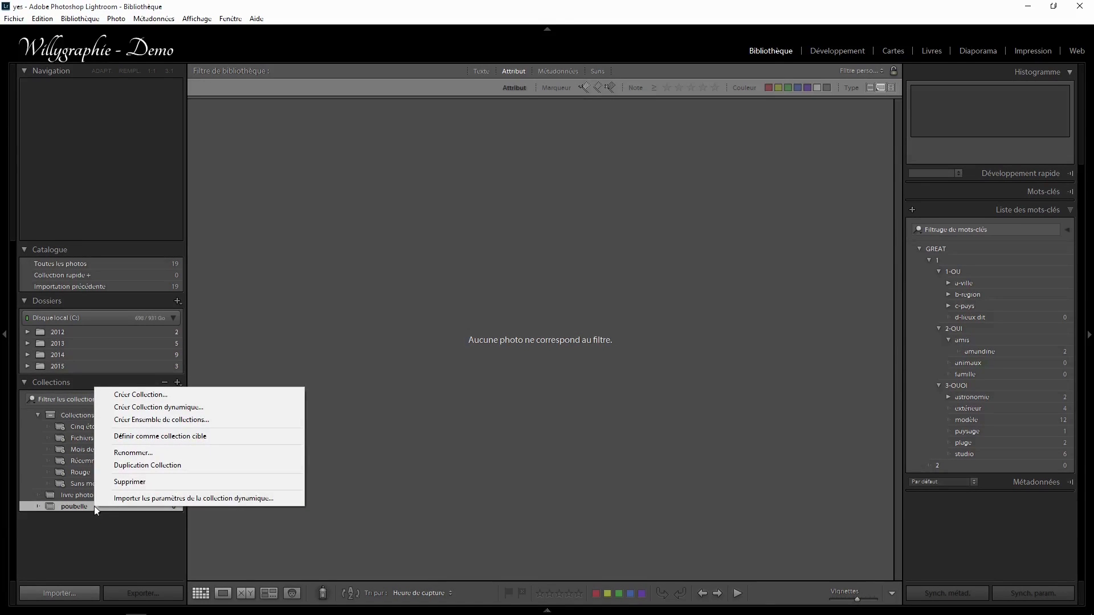
pyautogui.click(166, 440)
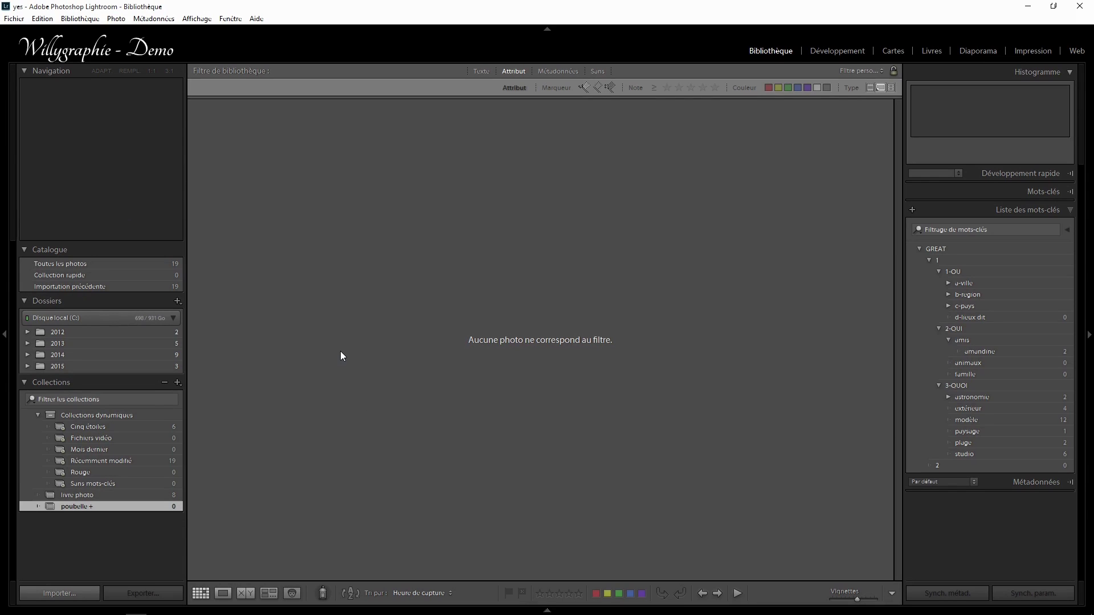
pyautogui.press('b')
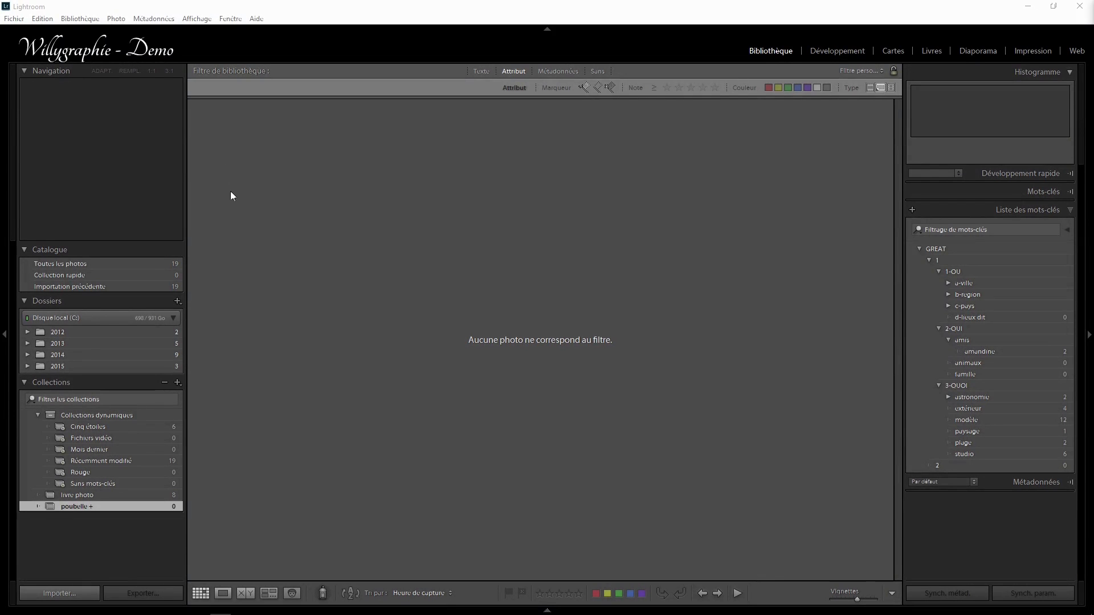
# - Show All Photographs filtered by Attribute Type to master photos only, 11 originals
pyautogui.click(146, 262)
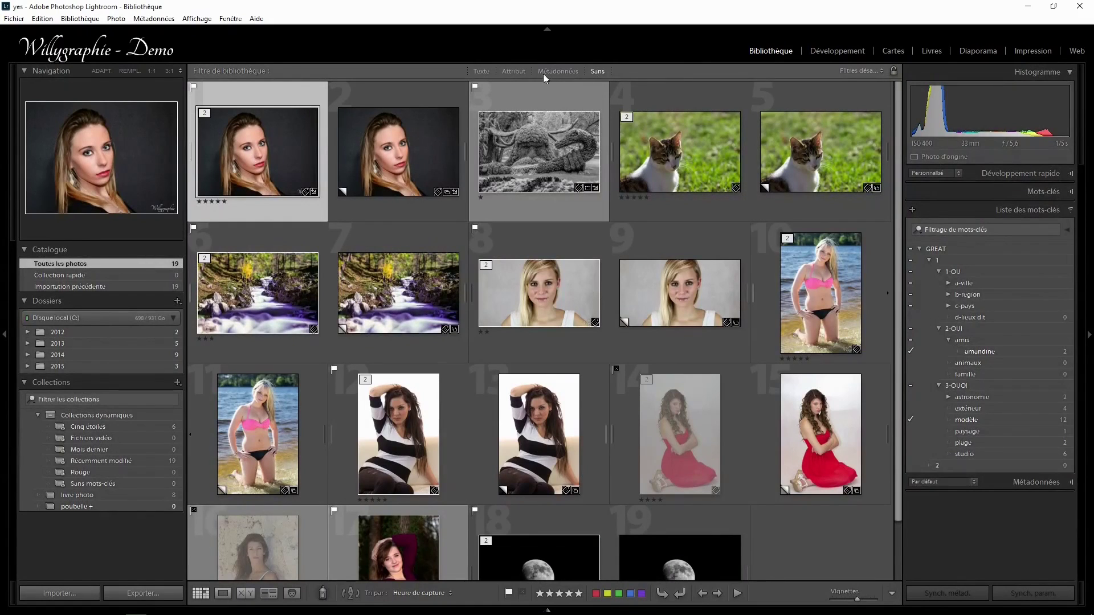
pyautogui.click(513, 70)
pyautogui.click(880, 87)
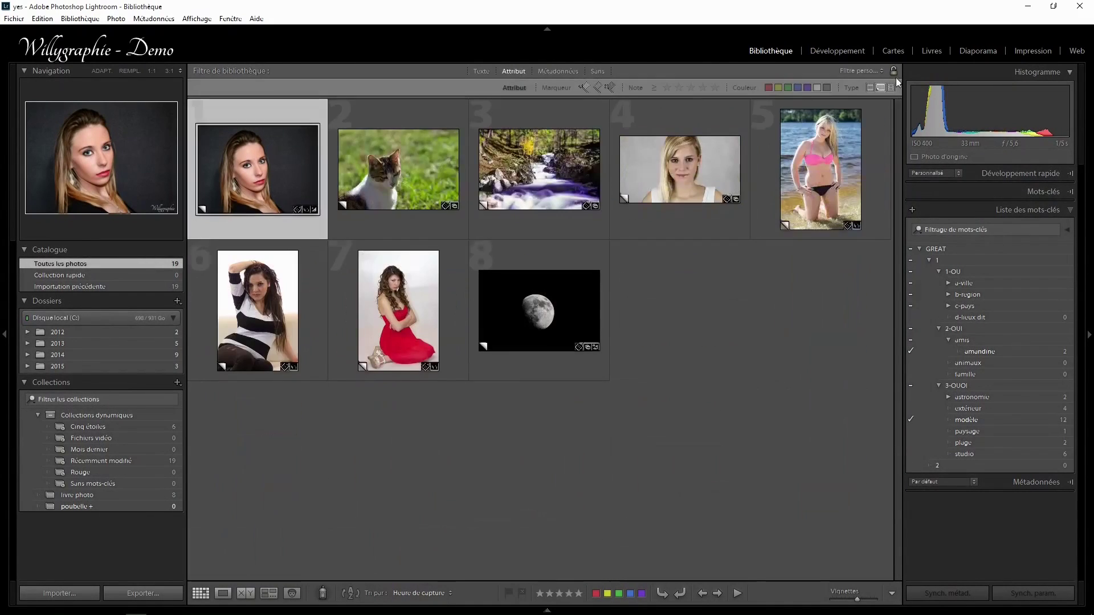
pyautogui.click(870, 88)
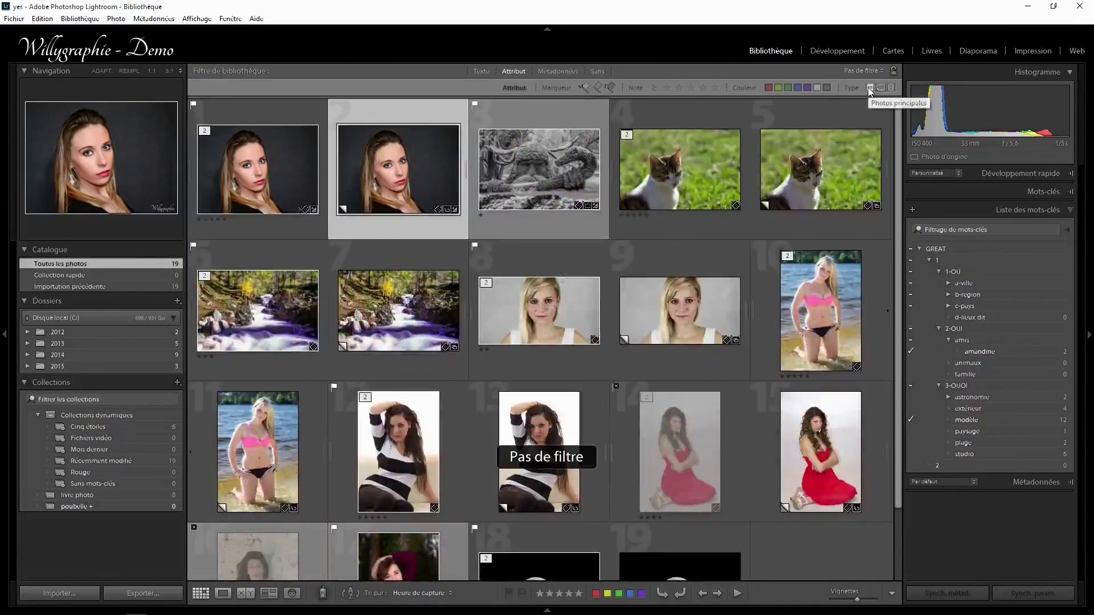
pyautogui.click(868, 88)
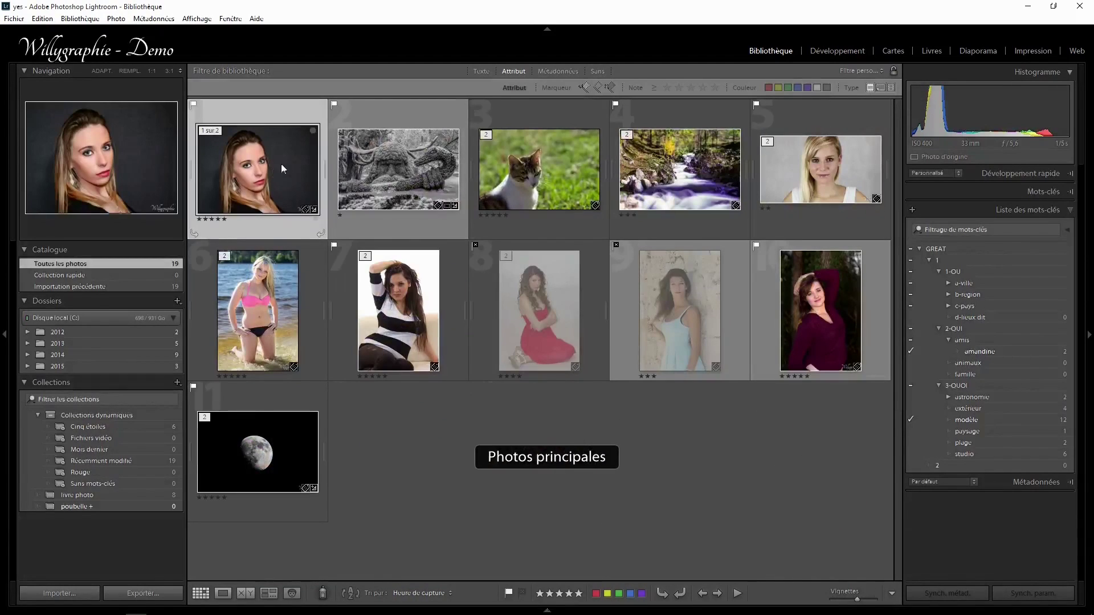
# - Add the dark studio portrait, striped-top, beach bikini and burgundy-dress photos to poubelle, then view poubelle
pyautogui.click(349, 212)
pyautogui.press('b')
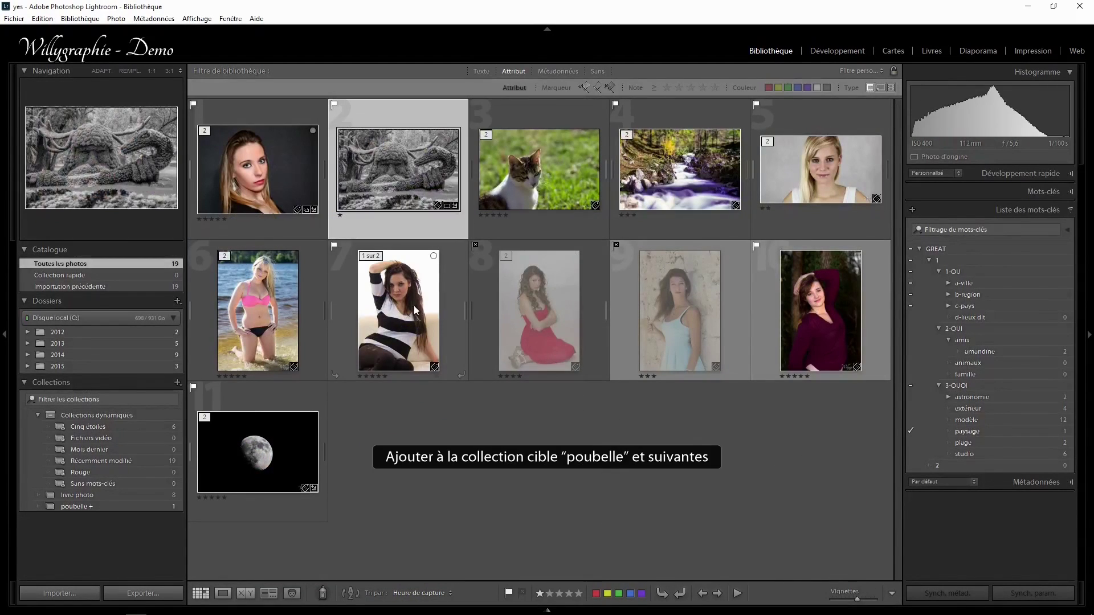
pyautogui.click(404, 308)
pyautogui.press('b')
pyautogui.click(276, 307)
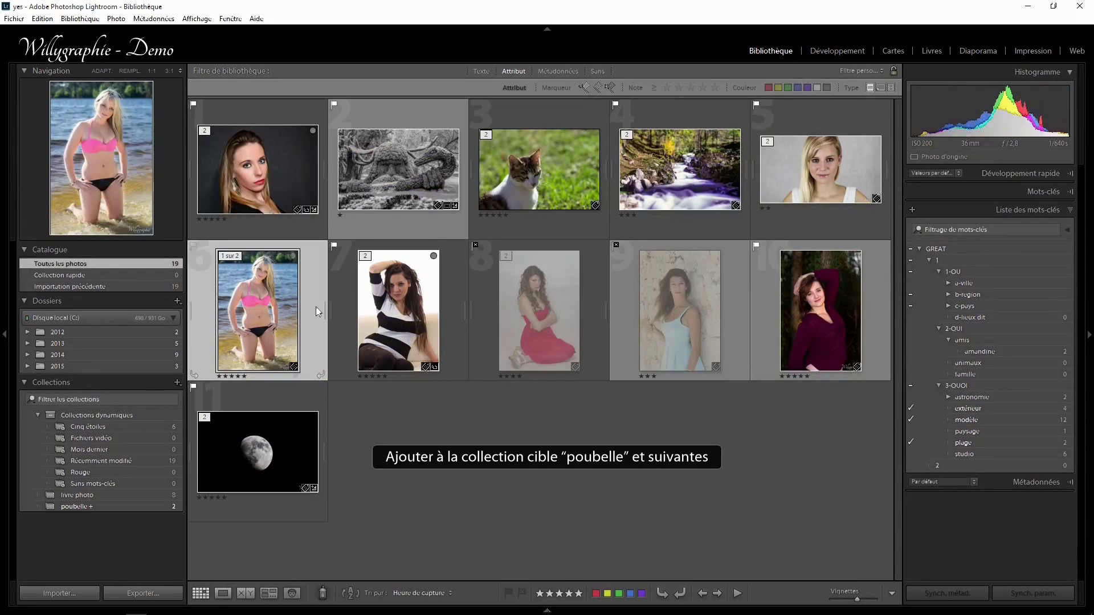
pyautogui.press('b')
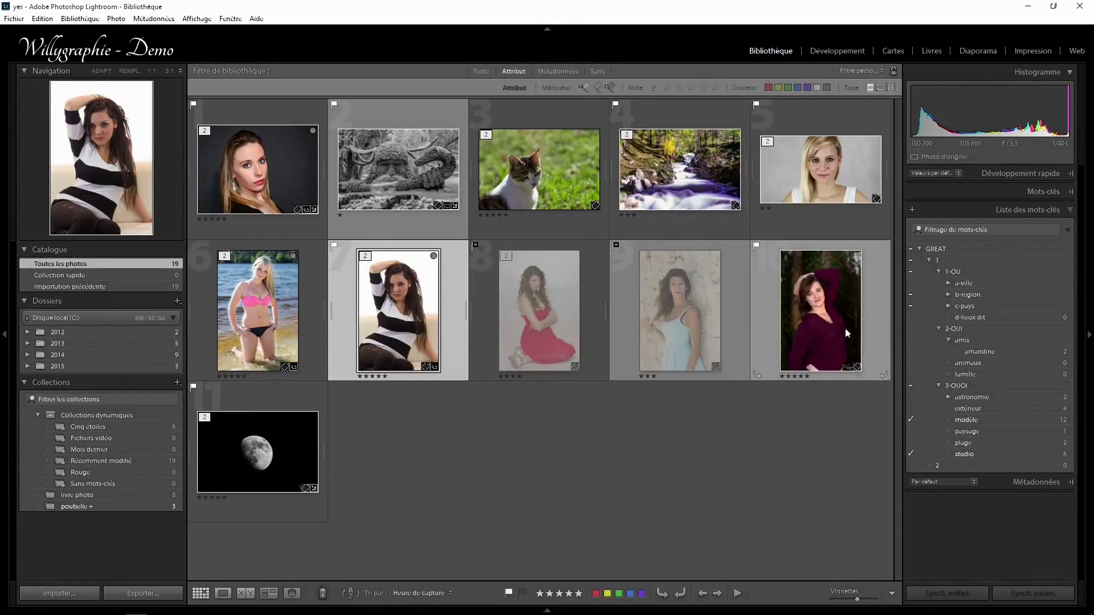
pyautogui.click(825, 312)
pyautogui.press('b')
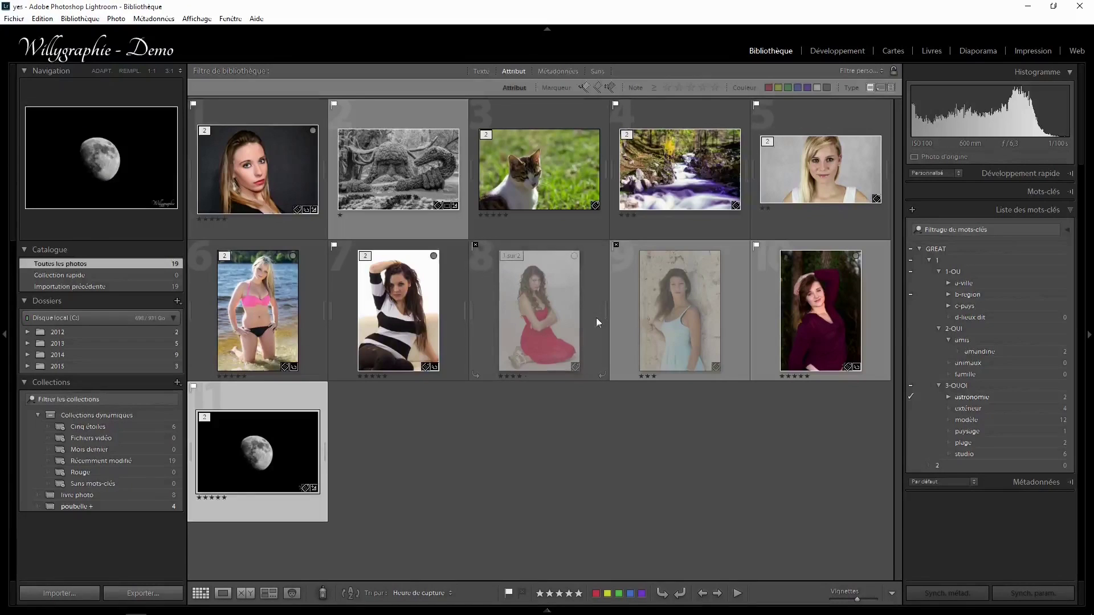
pyautogui.click(69, 507)
pyautogui.press('j')
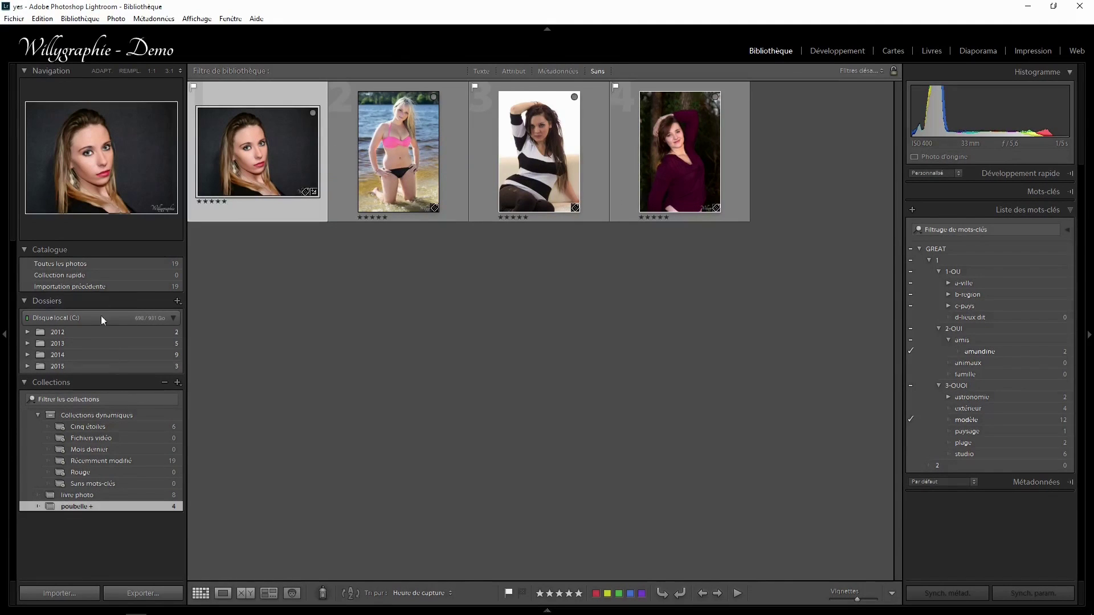
# - In the poubelle collection, remove the first photo's flag and clear its star rating
pyautogui.click(87, 263)
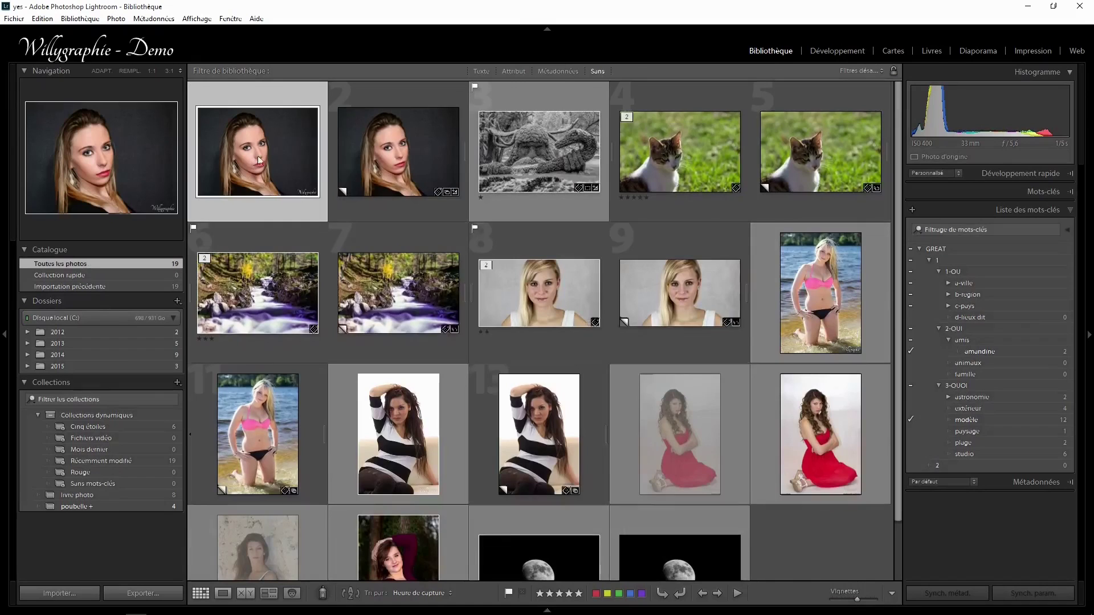
pyautogui.click(92, 507)
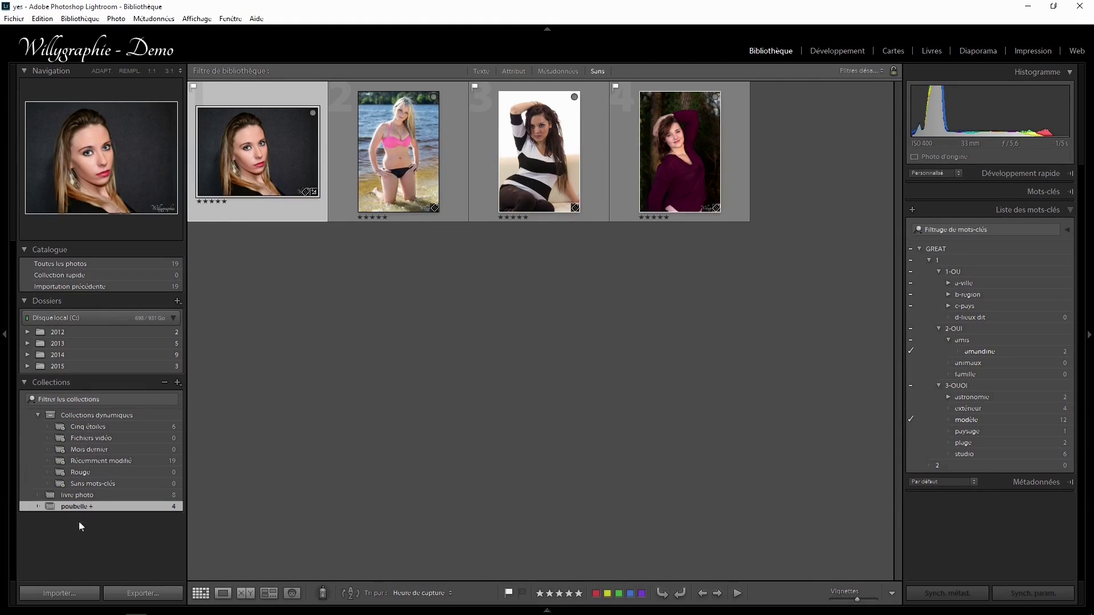
pyautogui.moveTo(256, 152)
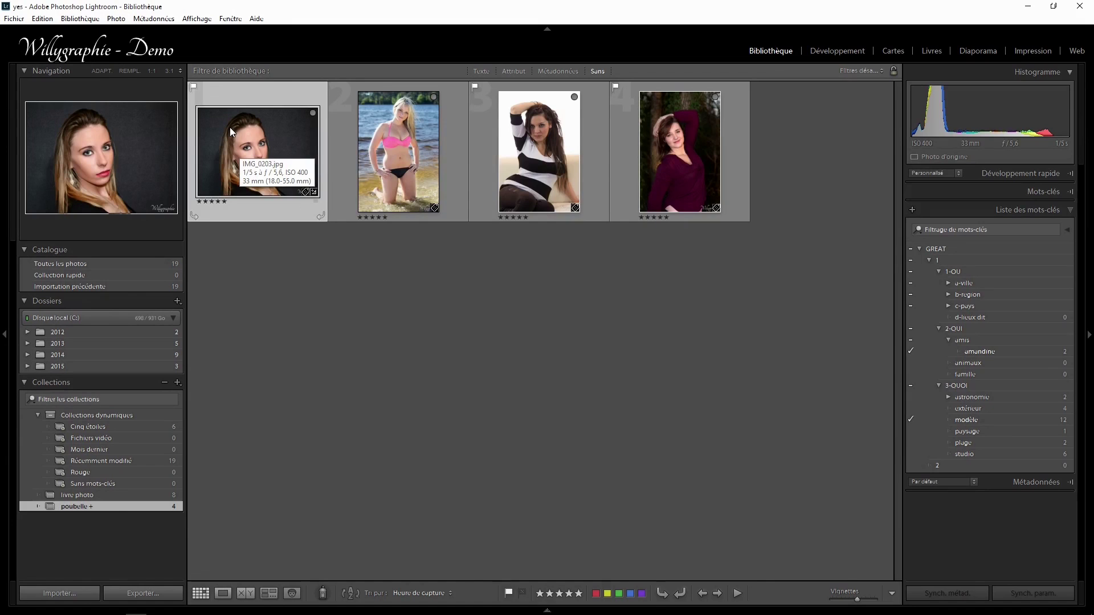
pyautogui.press('u')
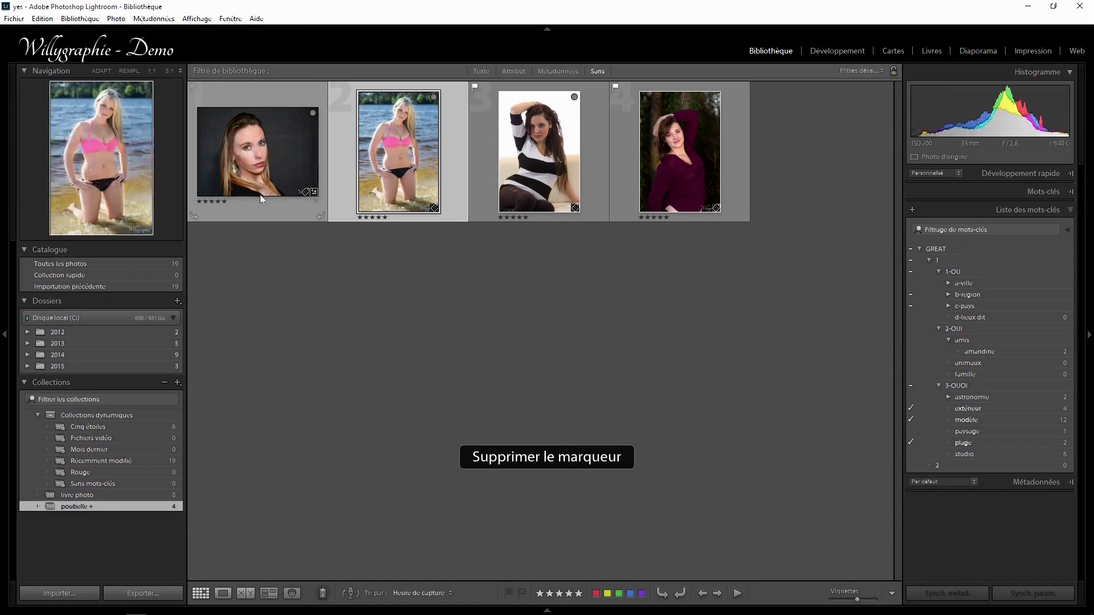
pyautogui.click(223, 201)
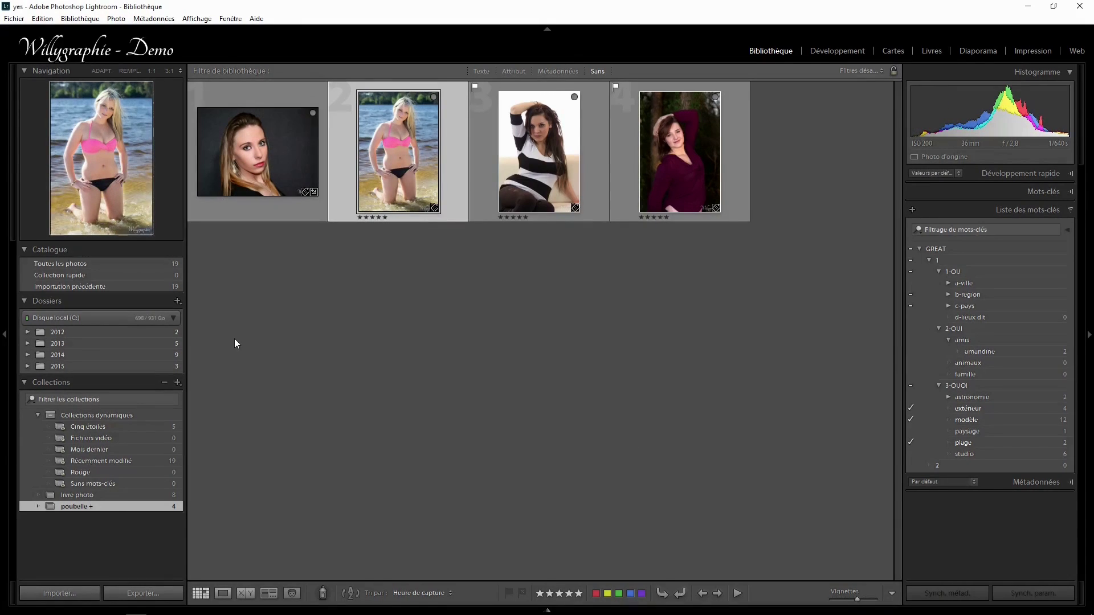
# - Remove all four photos from poubelle, leaving it at 0, and redisplay all 19 photos
pyautogui.click(81, 265)
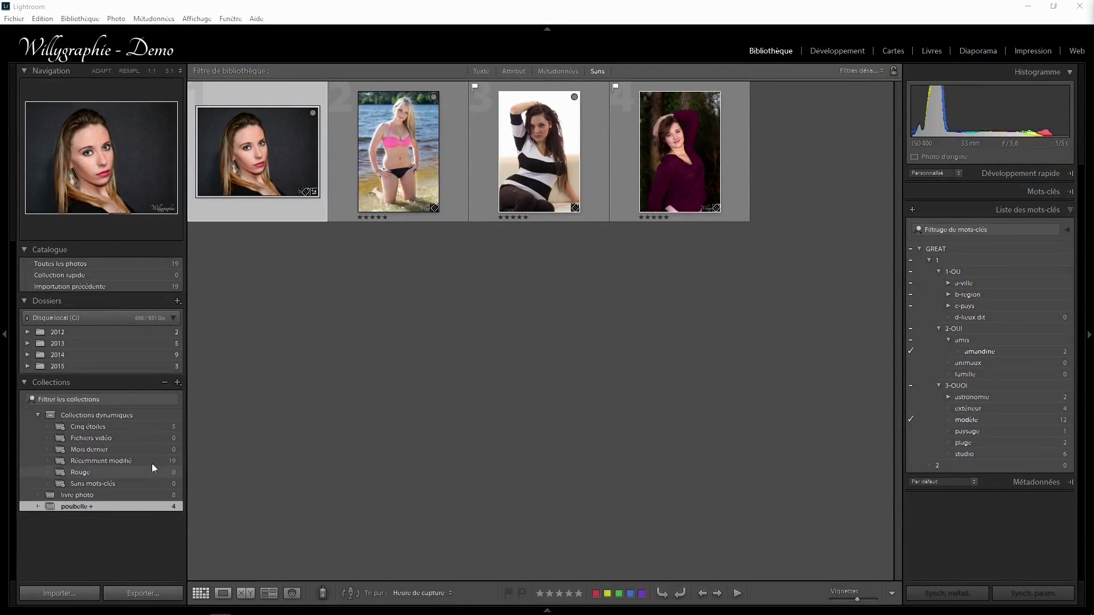
pyautogui.hotkey('ctrl', 'a')
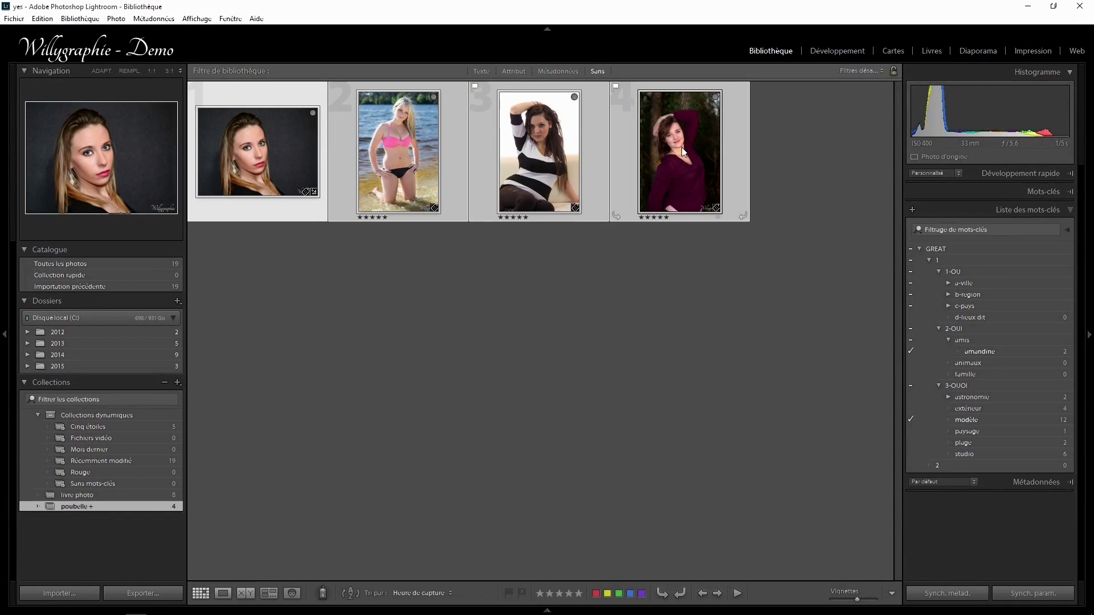
pyautogui.press('Delete')
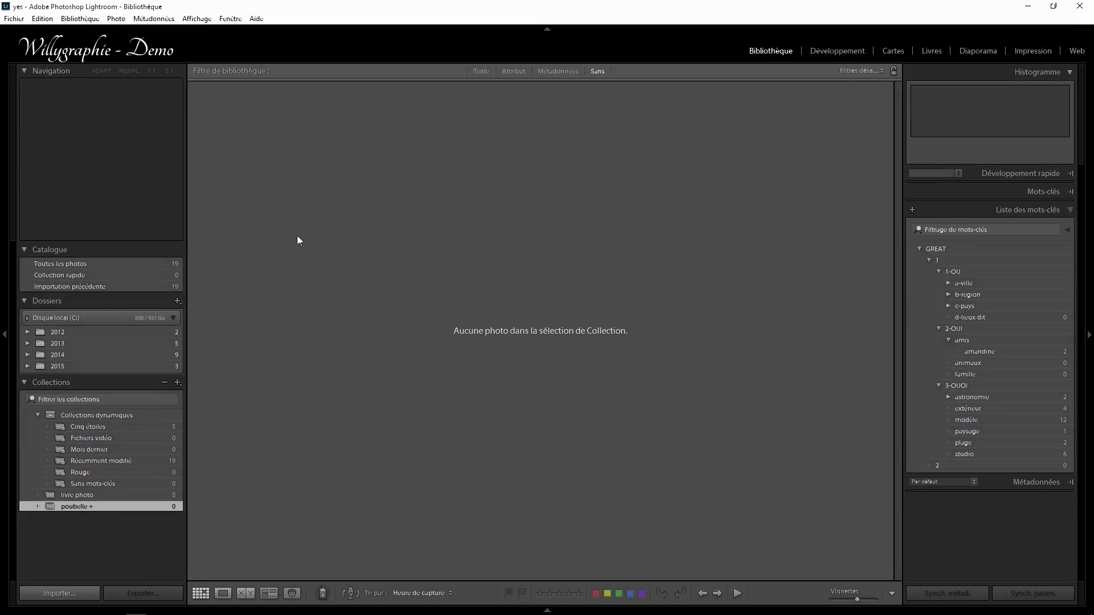
pyautogui.click(112, 262)
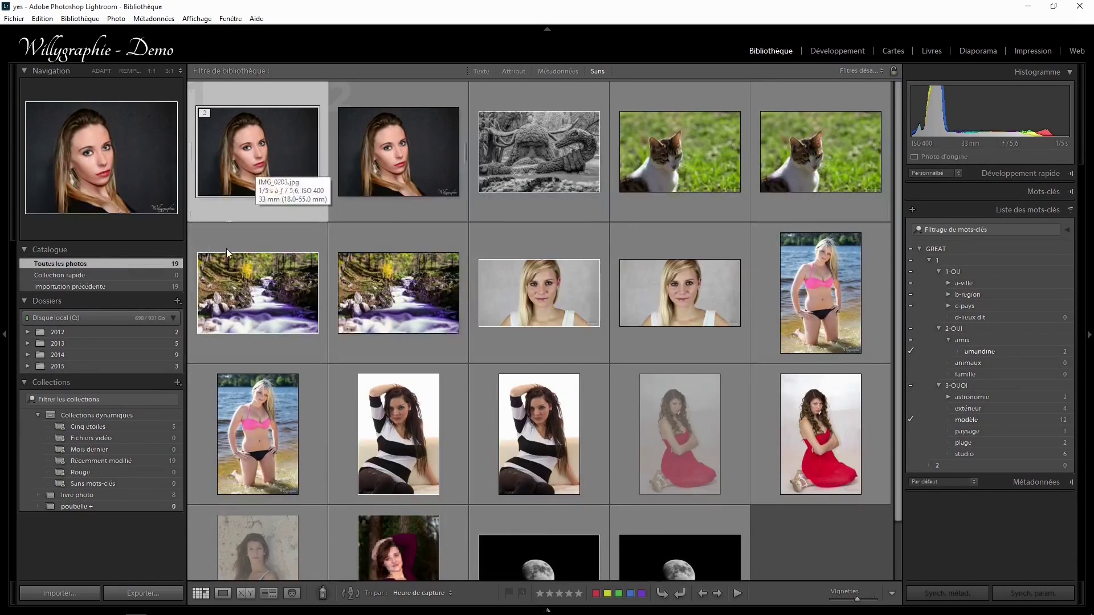
pyautogui.press('j')
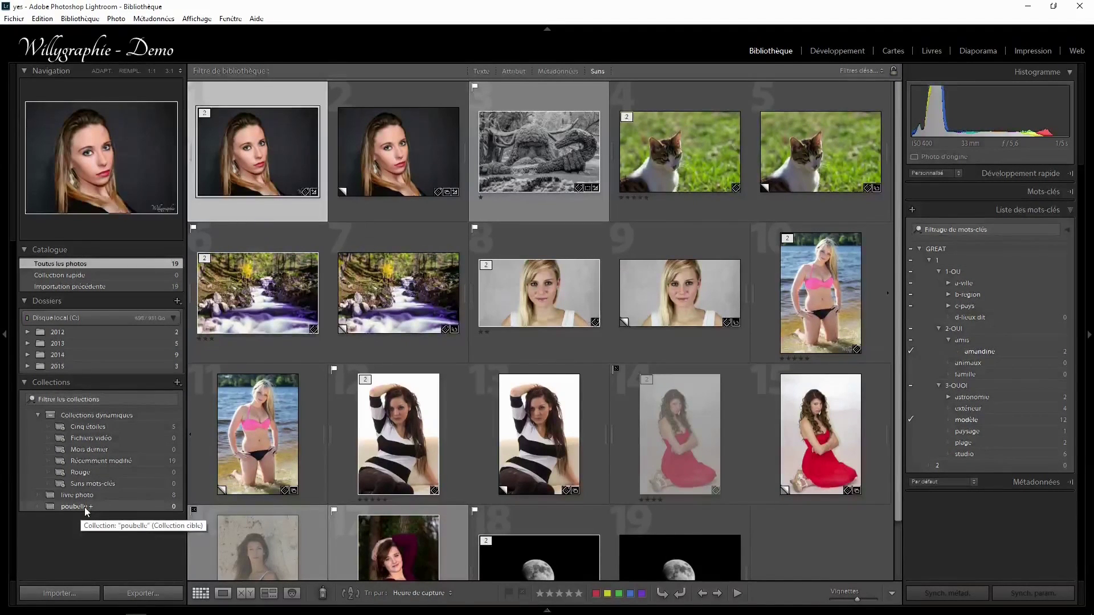
# - Make Collection rapide the target collection and add the first studio portrait to it
pyautogui.click(70, 276)
pyautogui.rightClick(70, 276)
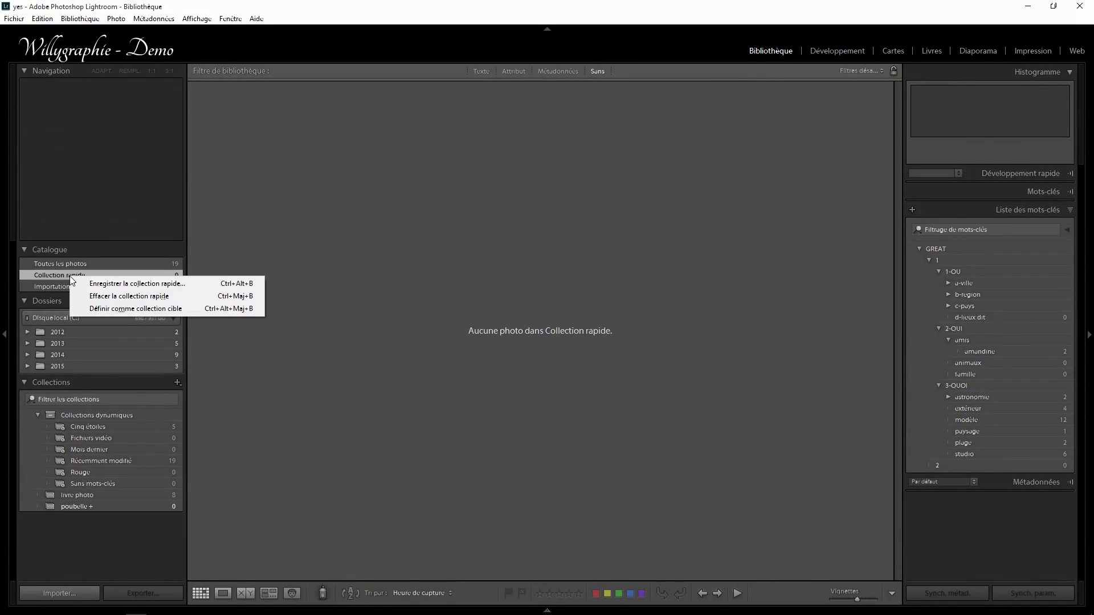
pyautogui.click(121, 308)
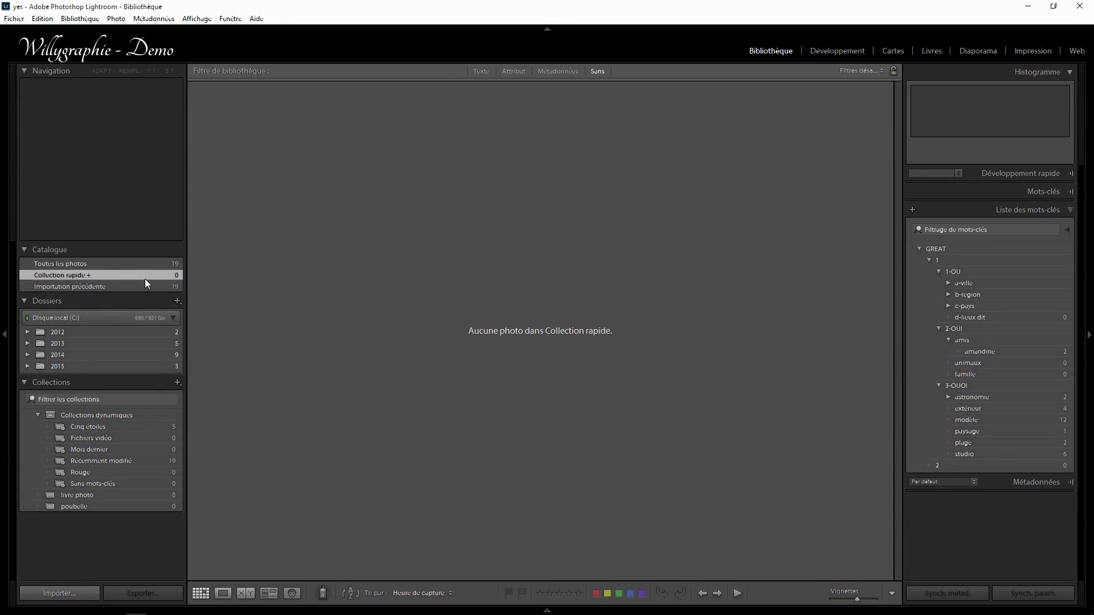
pyautogui.click(134, 262)
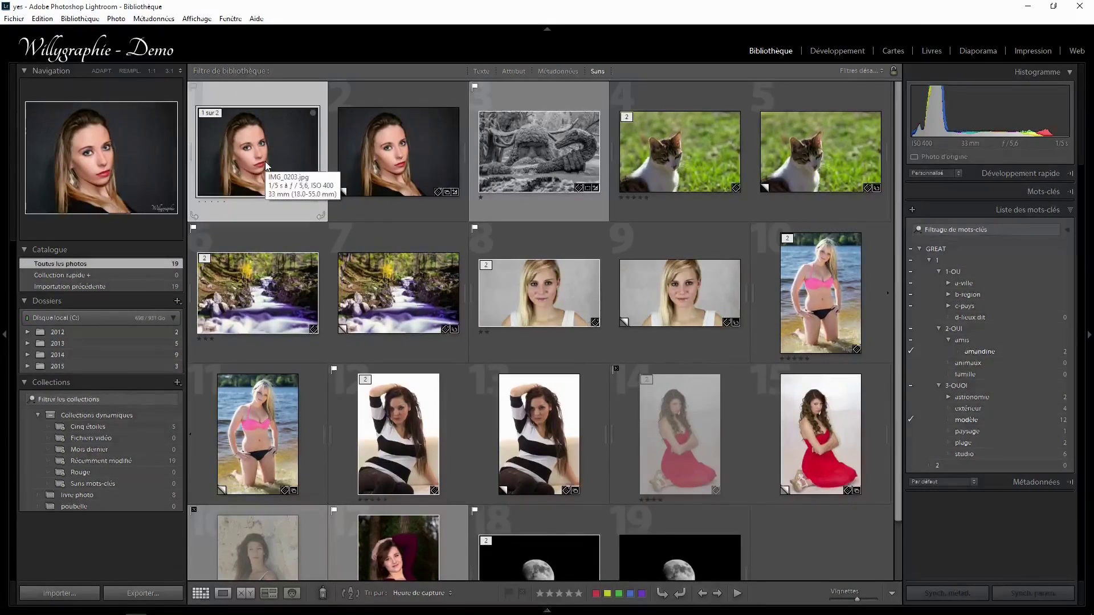
pyautogui.hotkey('shift', 'b')
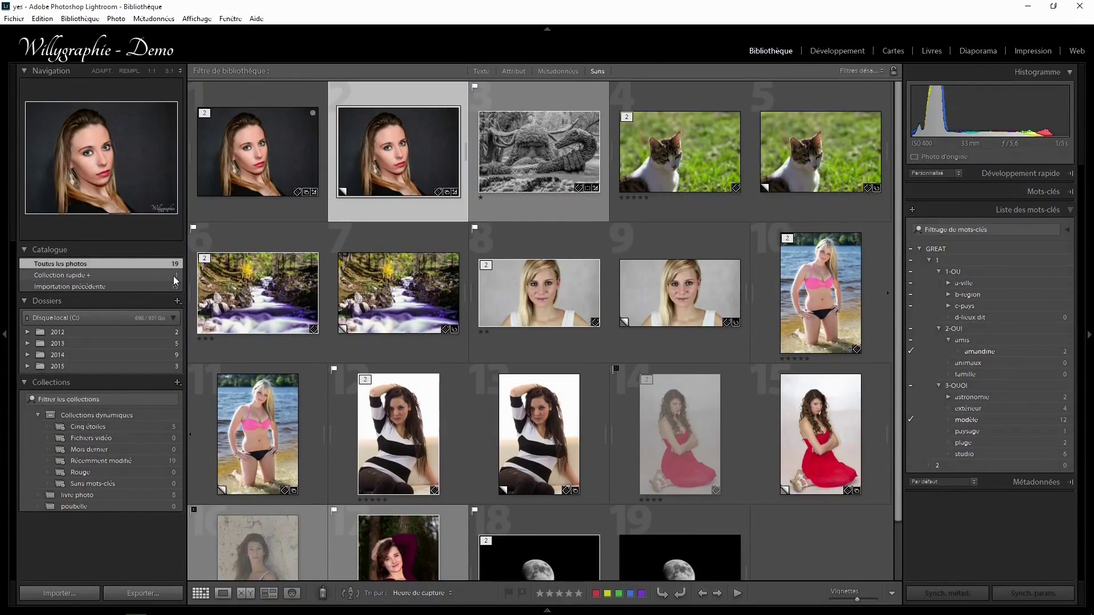
pyautogui.click(75, 275)
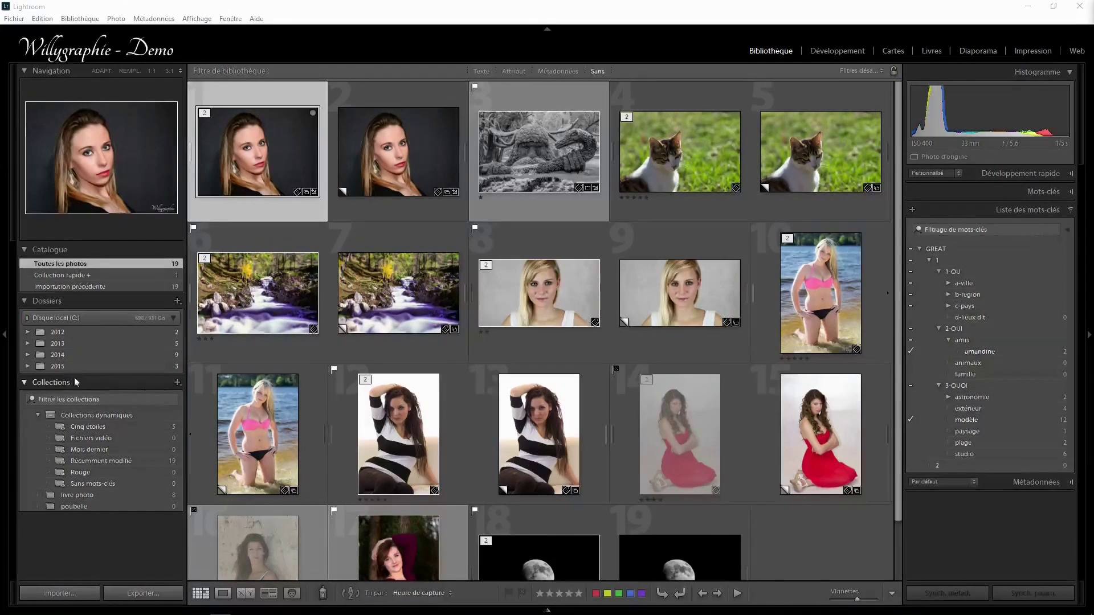
# - Create a collection set named 'Livre', then show the livre photo collection's 8 photos
pyautogui.click(176, 384)
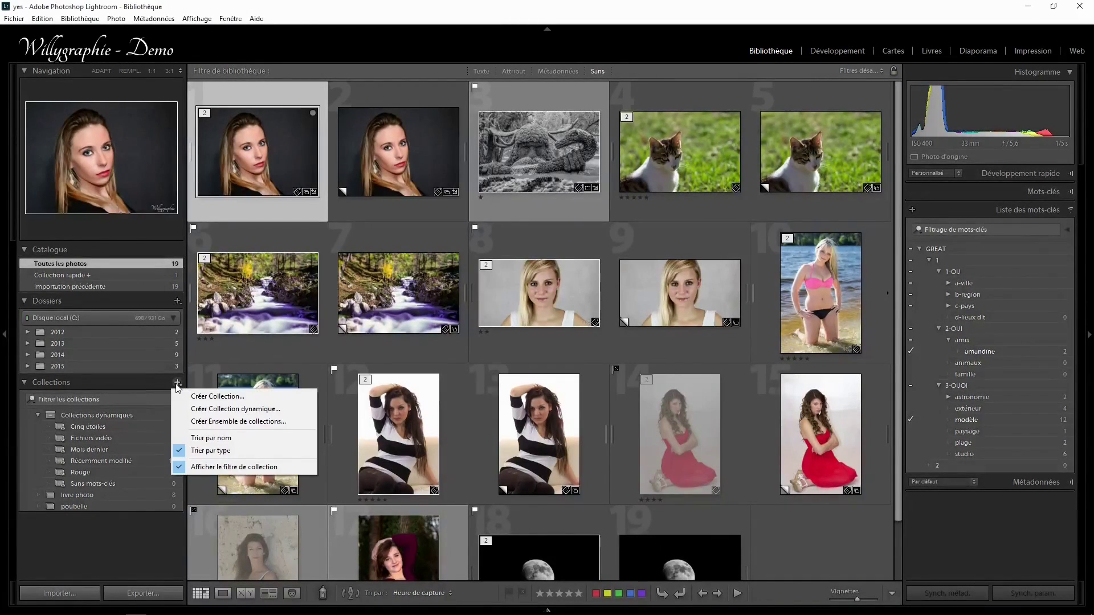
pyautogui.click(276, 423)
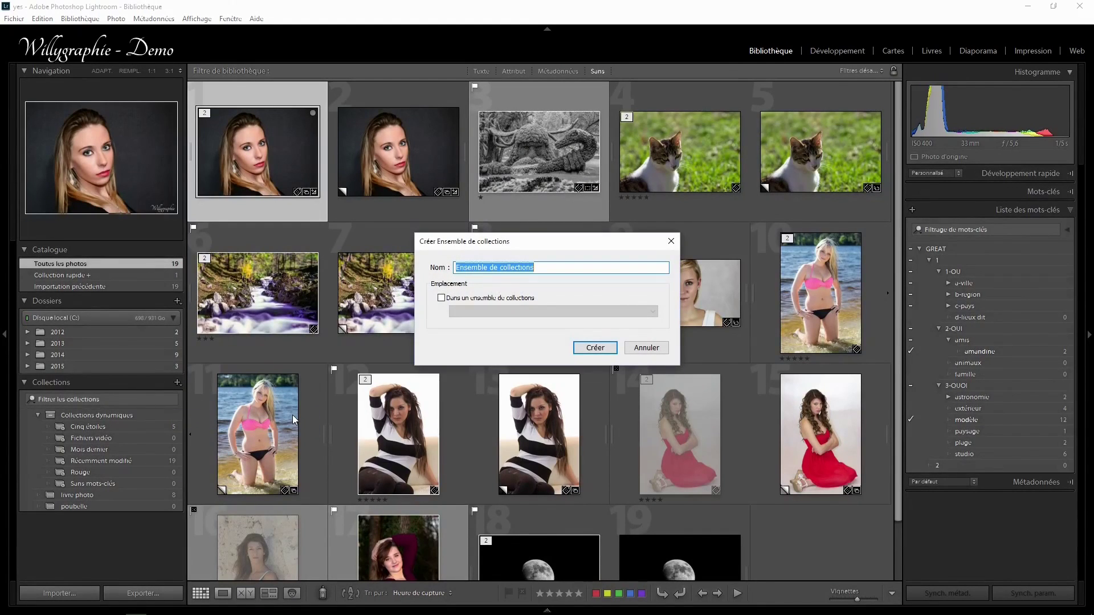
pyautogui.write('Livre')
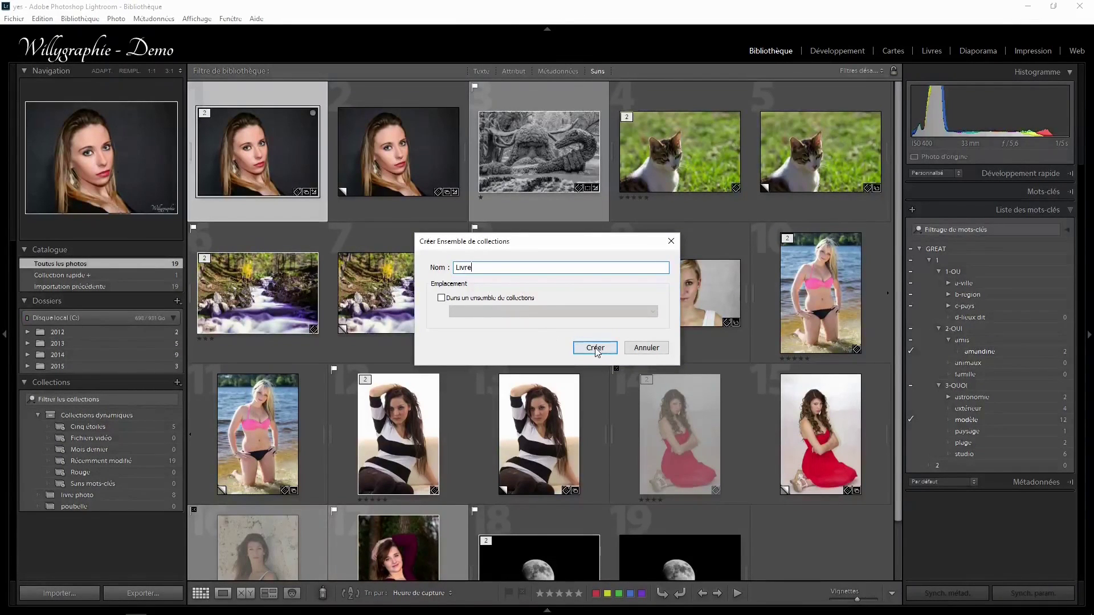
pyautogui.click(595, 349)
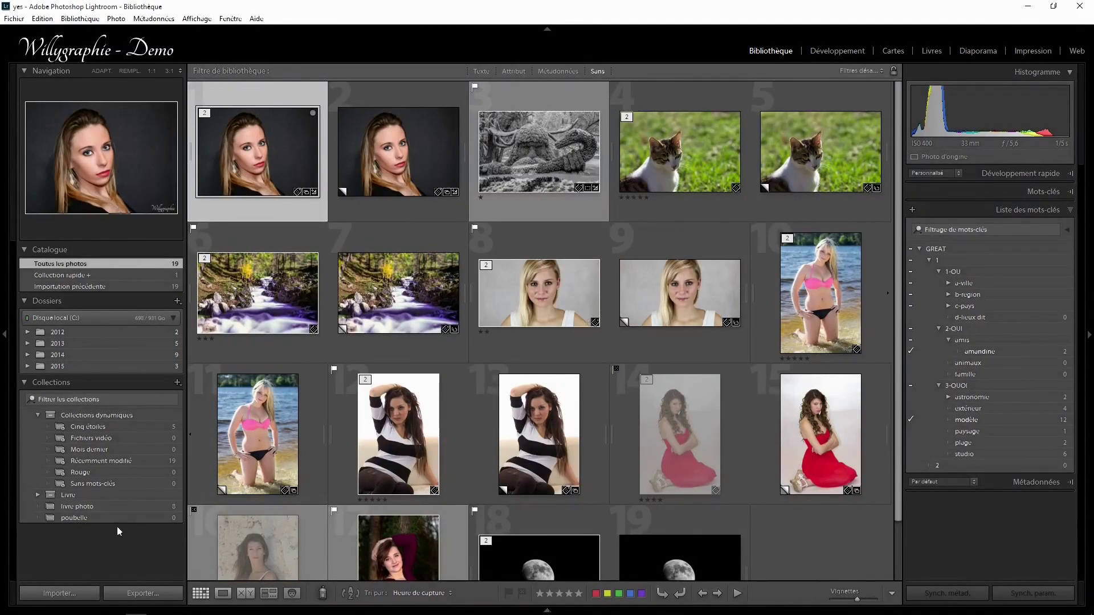
pyautogui.click(89, 506)
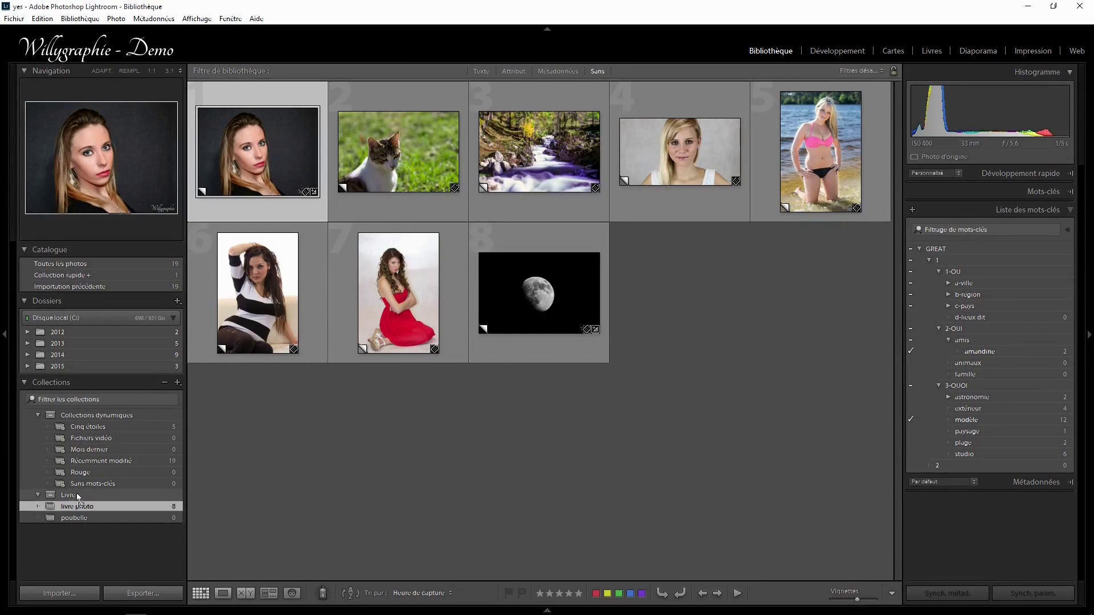
# - Move the livre photo and poubelle collections into the Livre collection set
pyautogui.moveTo(64, 494); pyautogui.dragTo(64, 494)
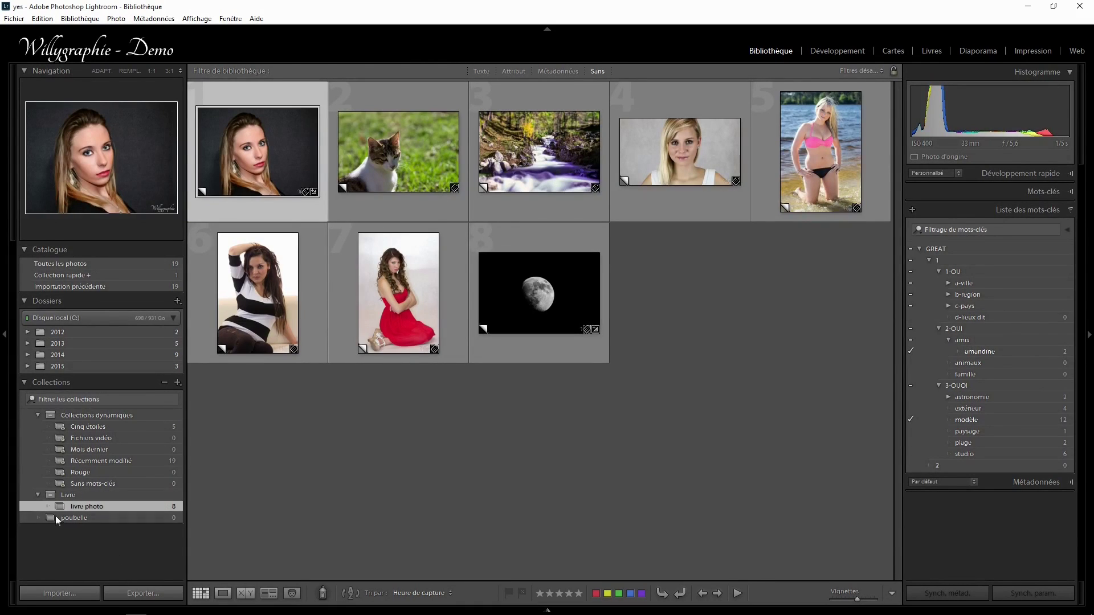
pyautogui.click(74, 517)
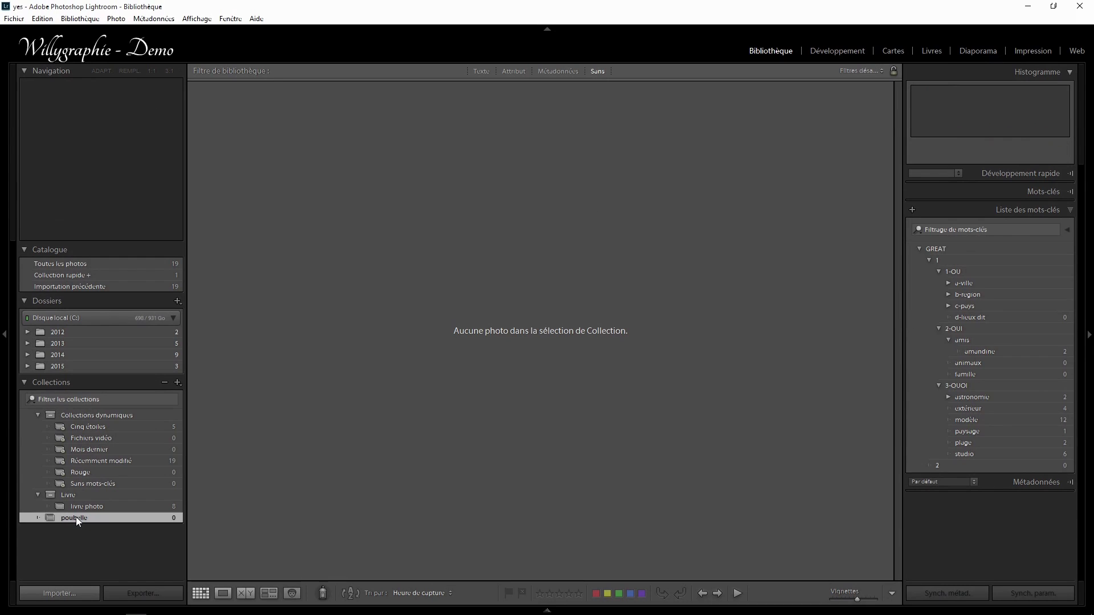
pyautogui.moveTo(77, 517); pyautogui.dragTo(66, 494)
pyautogui.click(64, 495)
pyautogui.moveTo(257, 291)
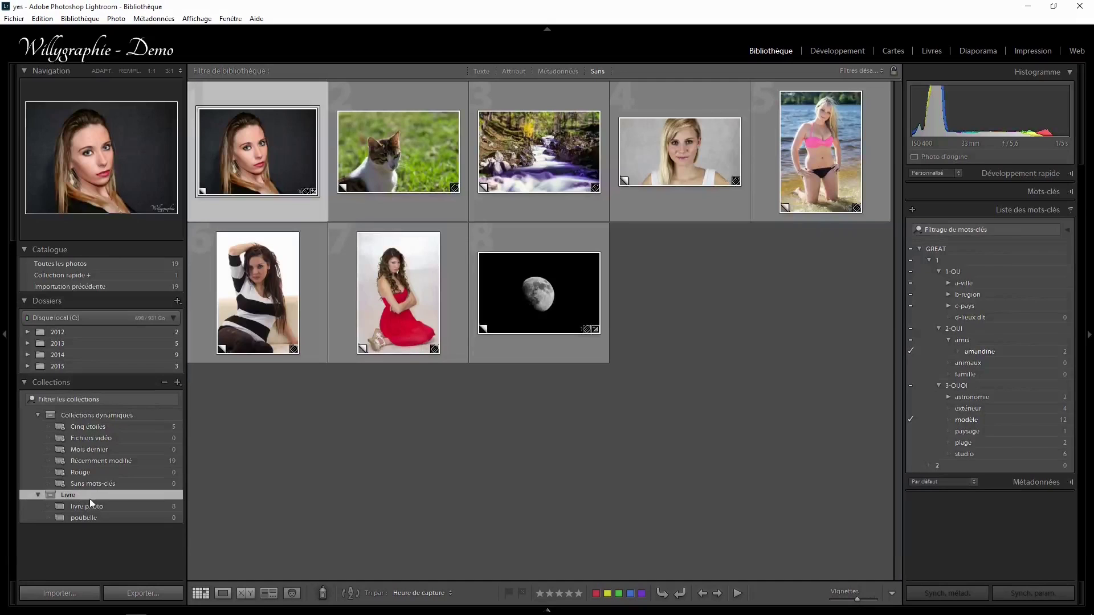
pyautogui.click(137, 415)
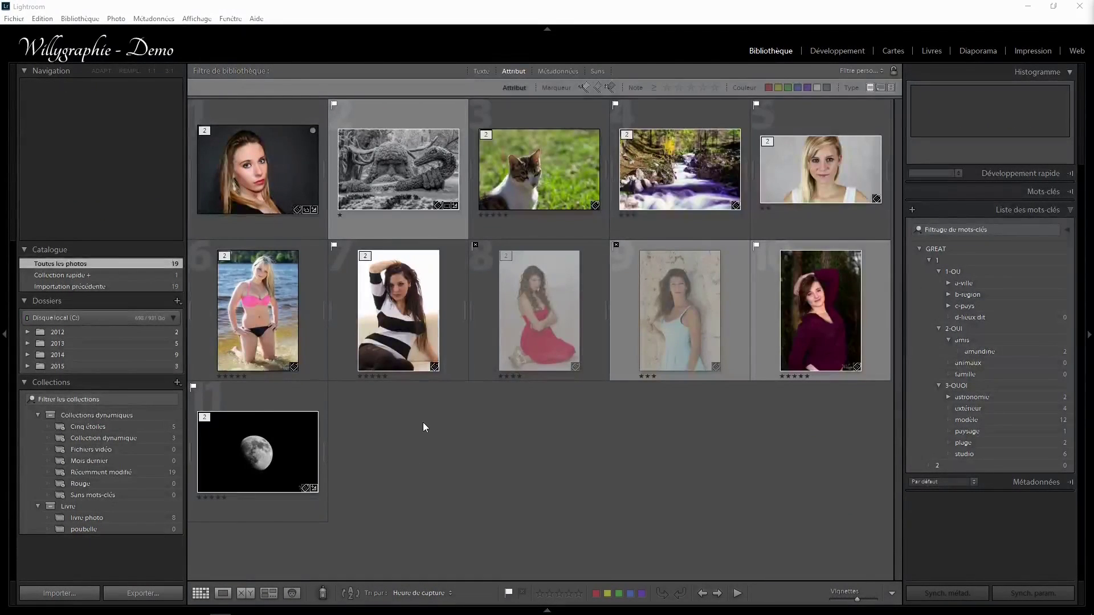
# - Start a new smart collection and name it 'Collection test'
pyautogui.click(177, 382)
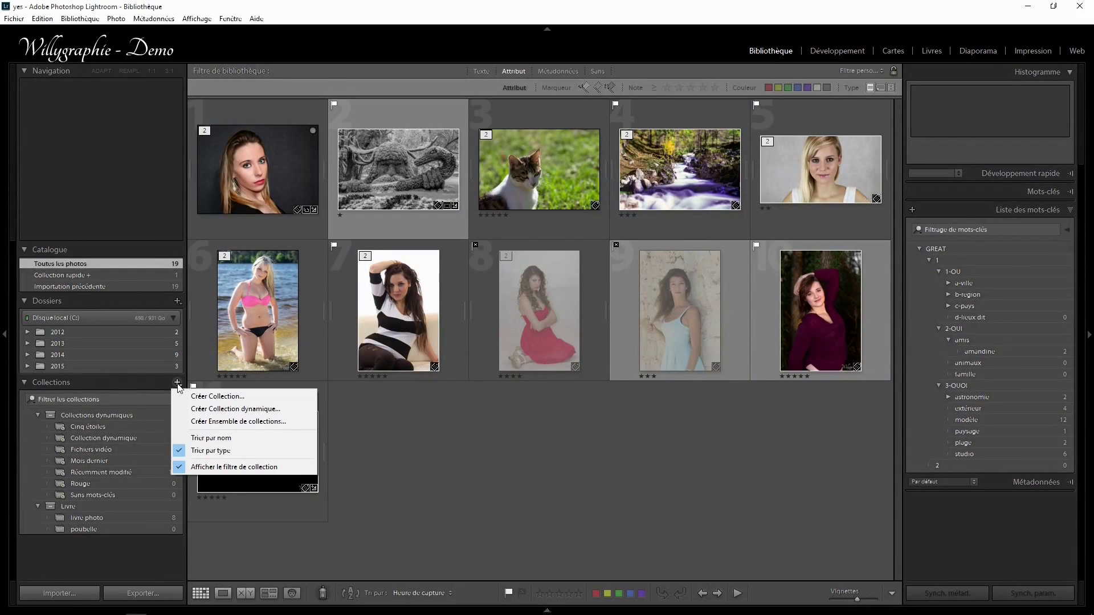
pyautogui.click(248, 415)
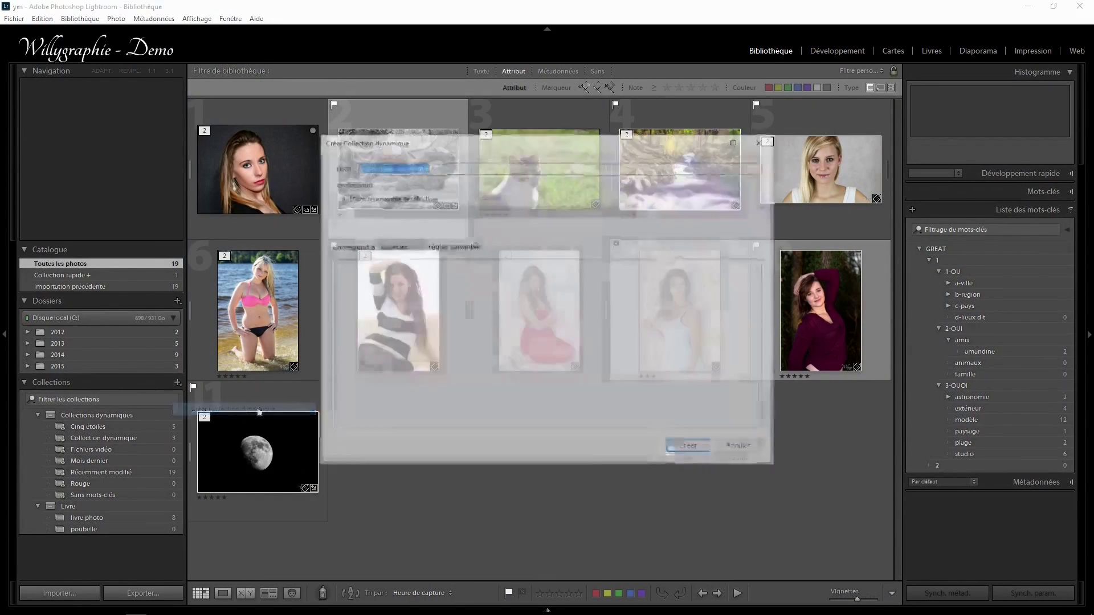
pyautogui.doubleClick(402, 168)
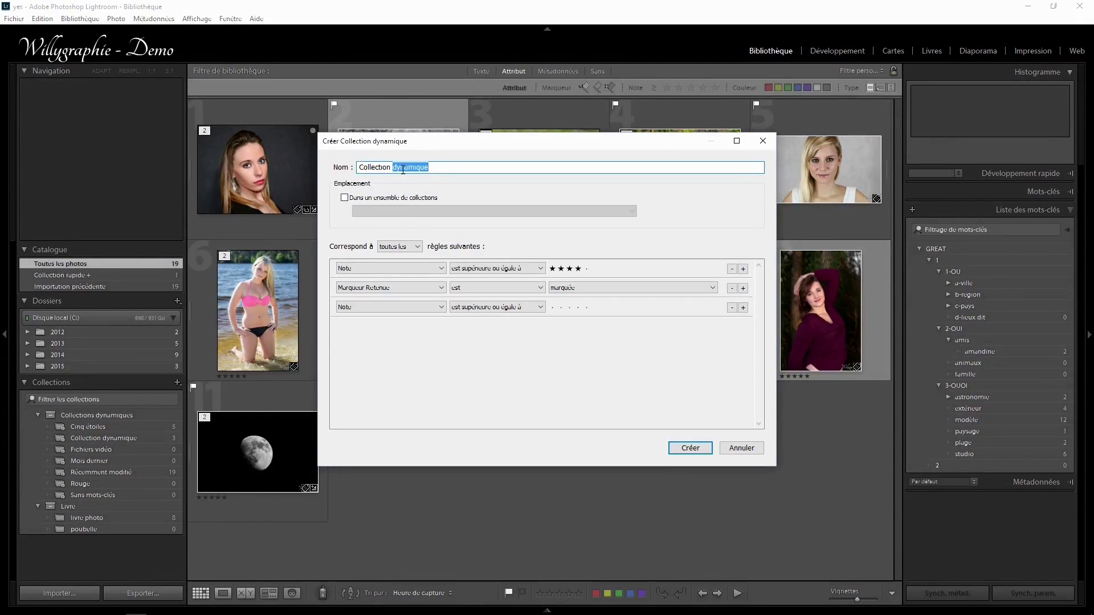
pyautogui.write('test')
pyautogui.click(424, 356)
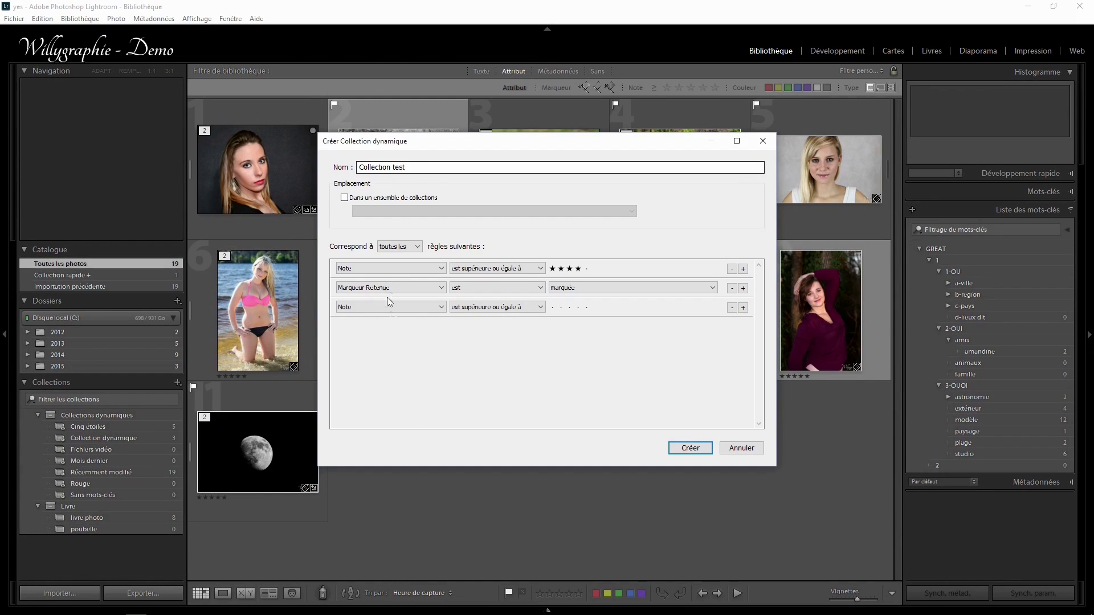
# - Set rules for rating ≥ 3 stars, flagged, and label text 'est', then create it
pyautogui.click(357, 270)
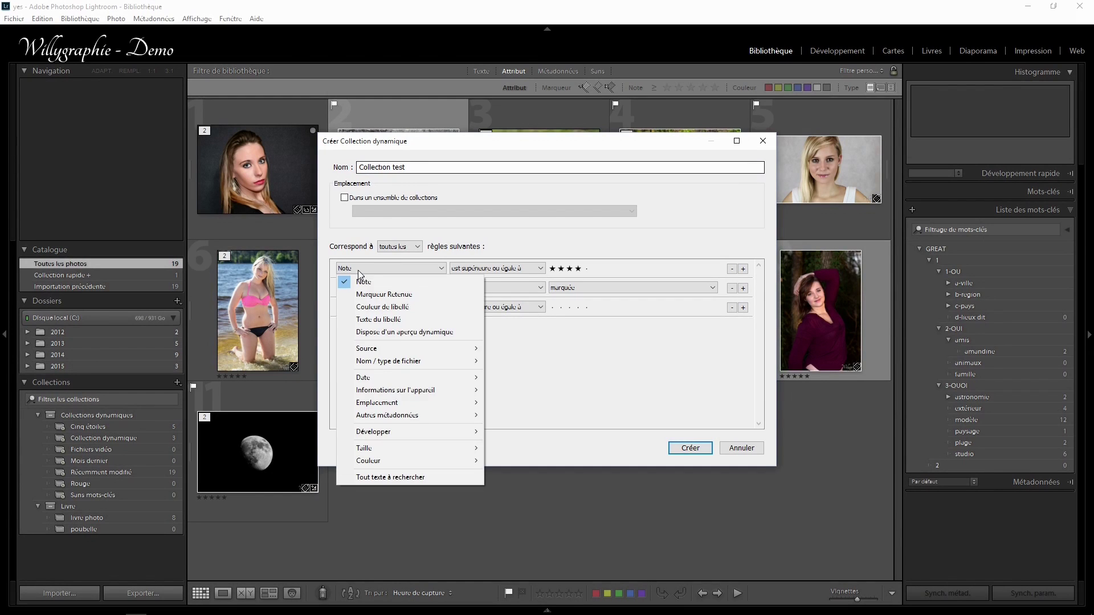
pyautogui.click(569, 272)
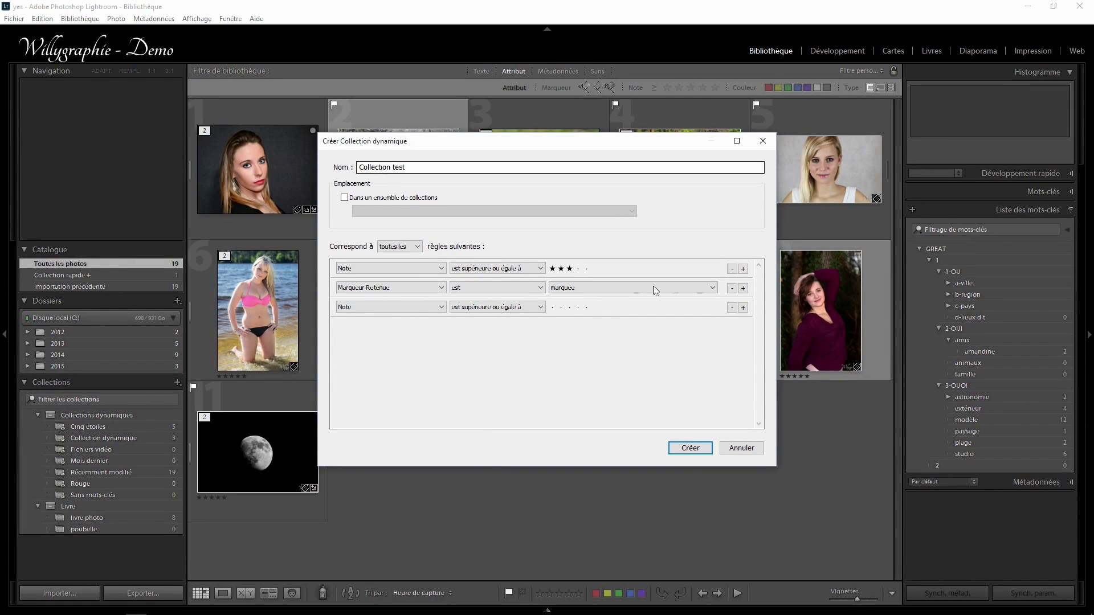
pyautogui.click(433, 308)
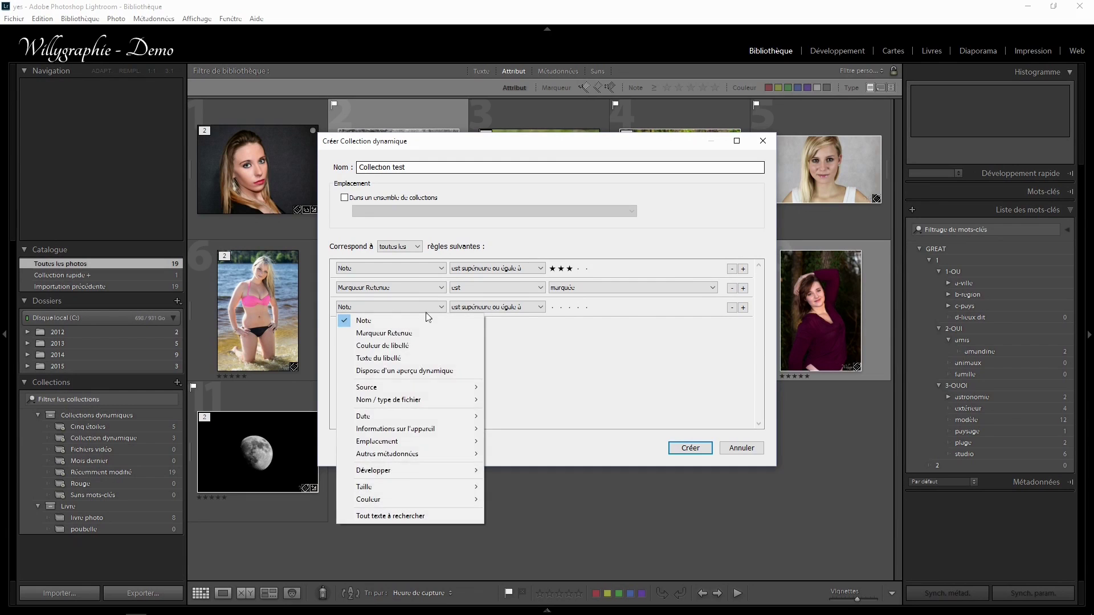
pyautogui.click(405, 359)
pyautogui.click(487, 308)
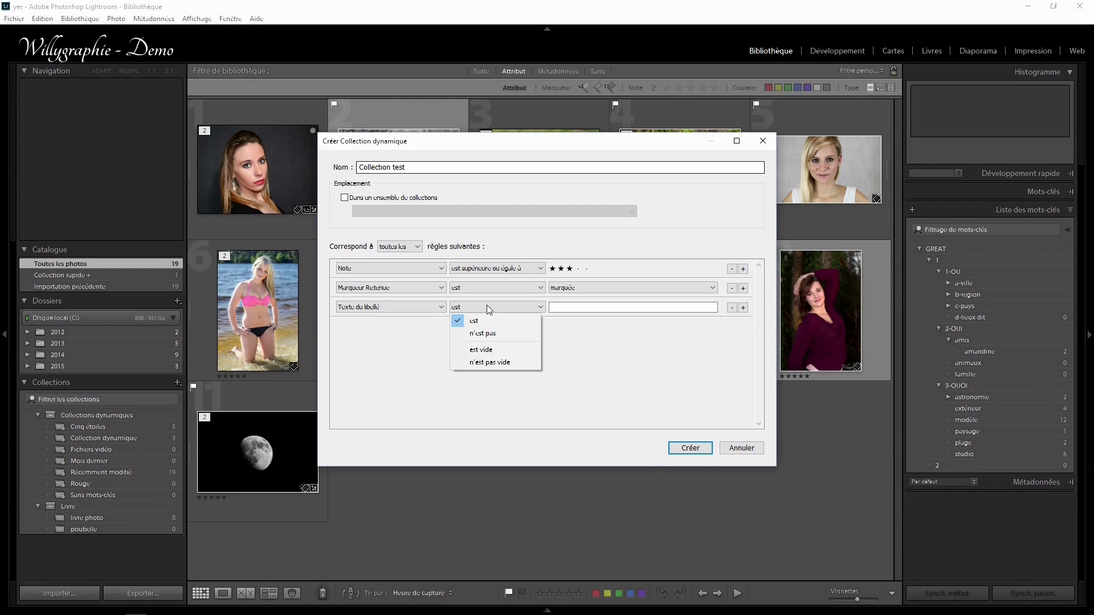
pyautogui.click(573, 308)
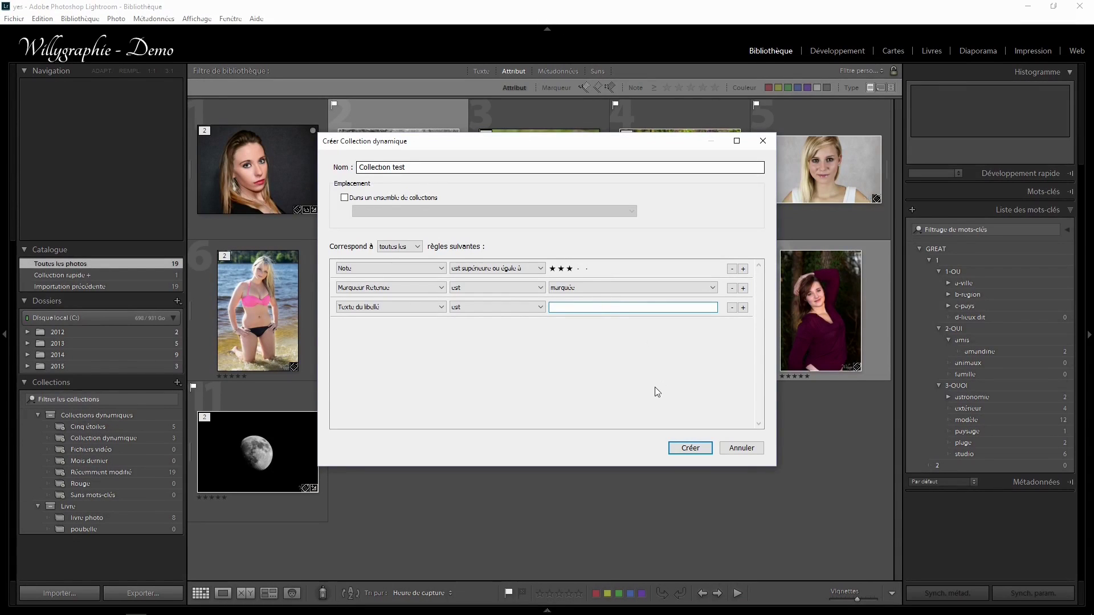
pyautogui.click(690, 448)
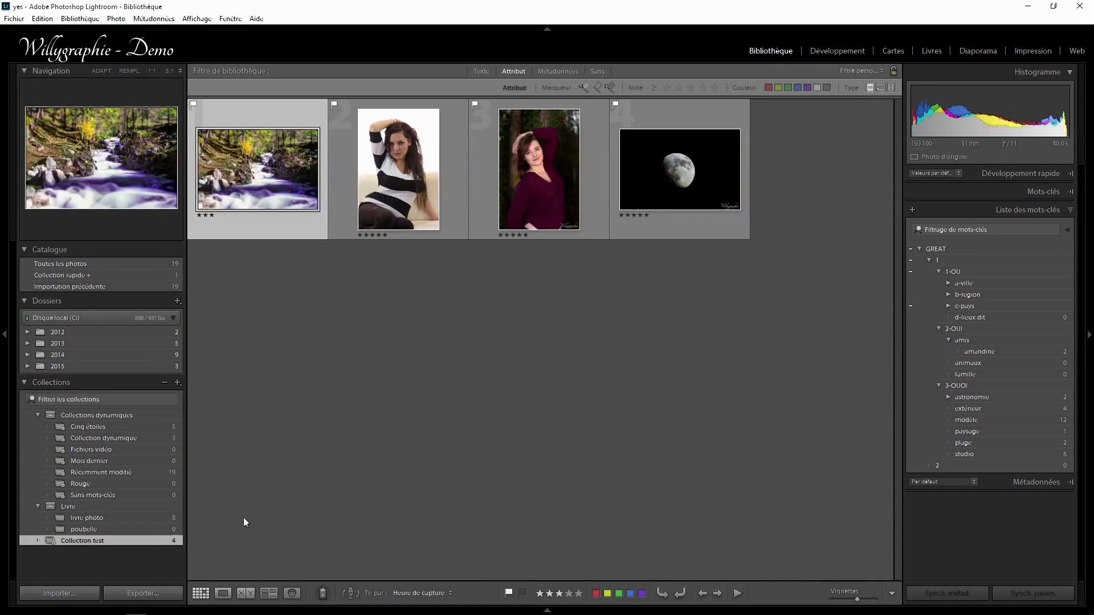
pyautogui.doubleClick(85, 539)
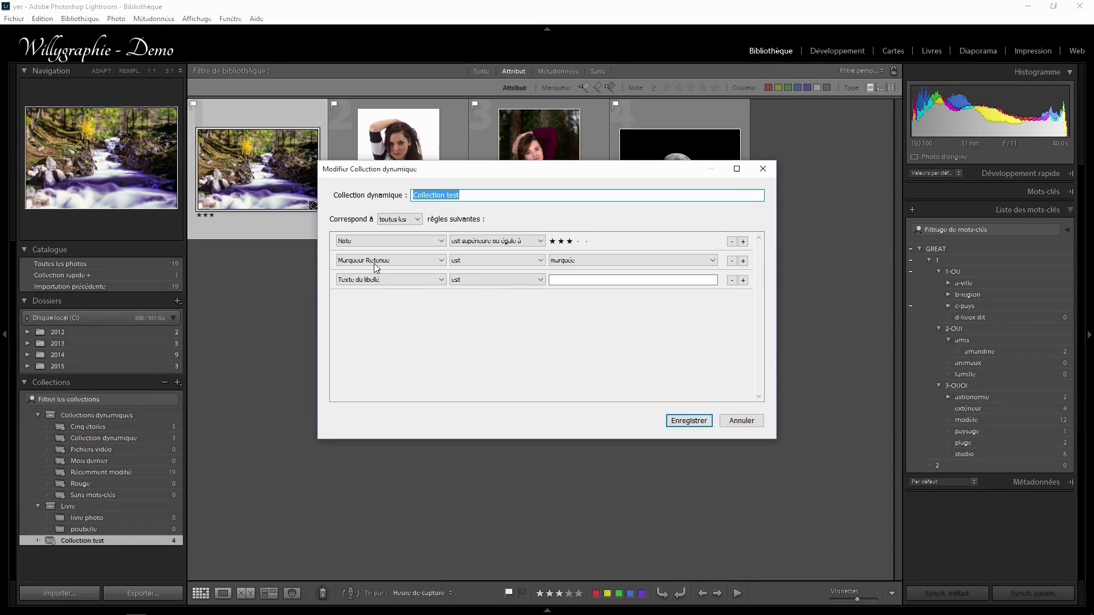
pyautogui.click(742, 421)
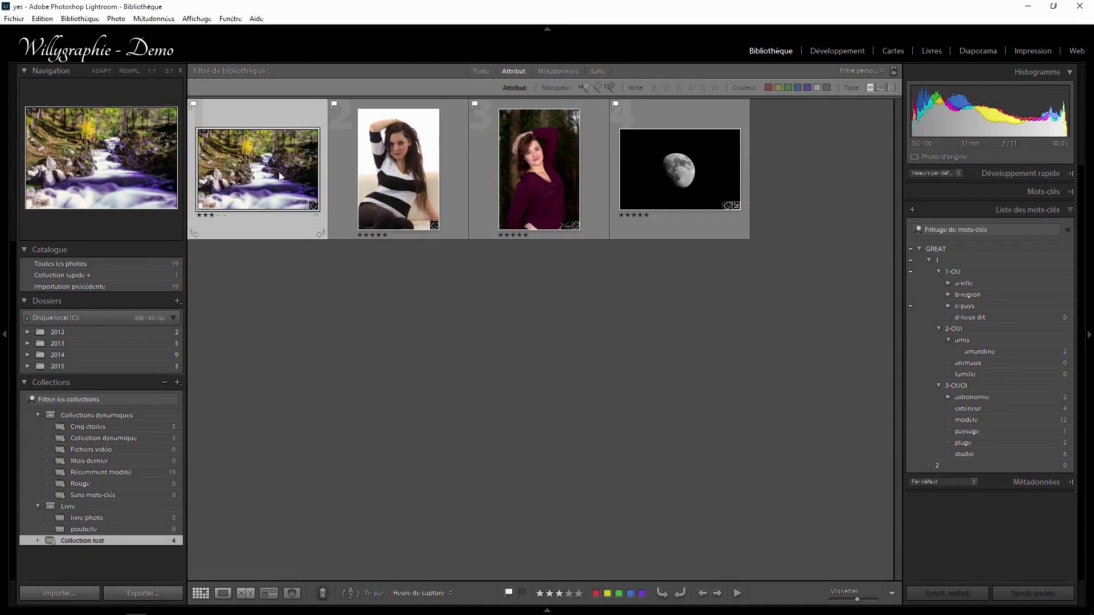
pyautogui.moveTo(679, 169)
pyautogui.click(676, 150)
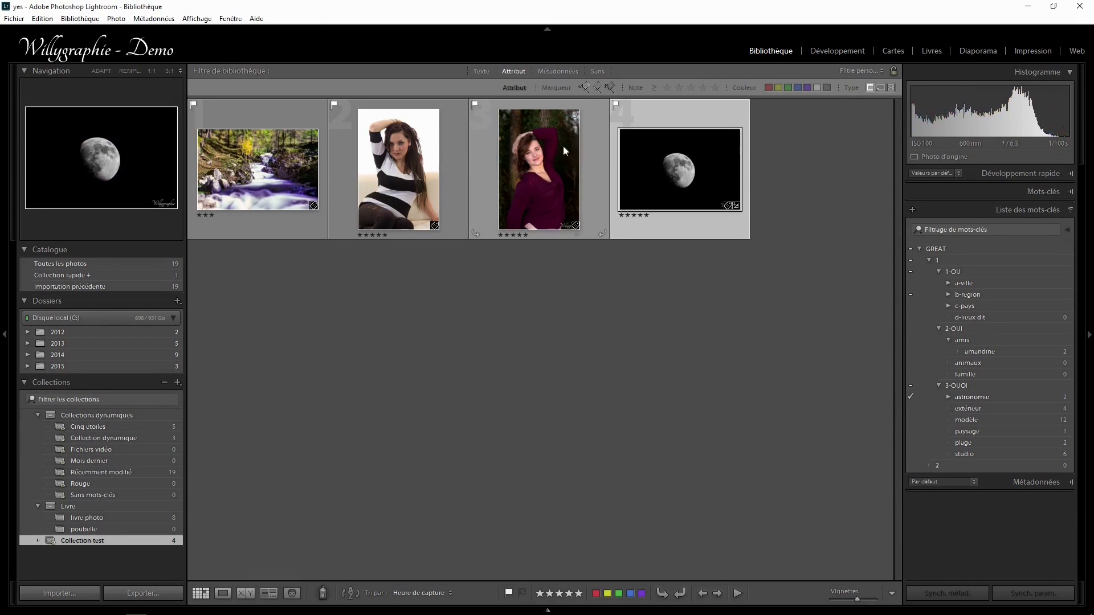
pyautogui.click(517, 169)
pyautogui.click(302, 222)
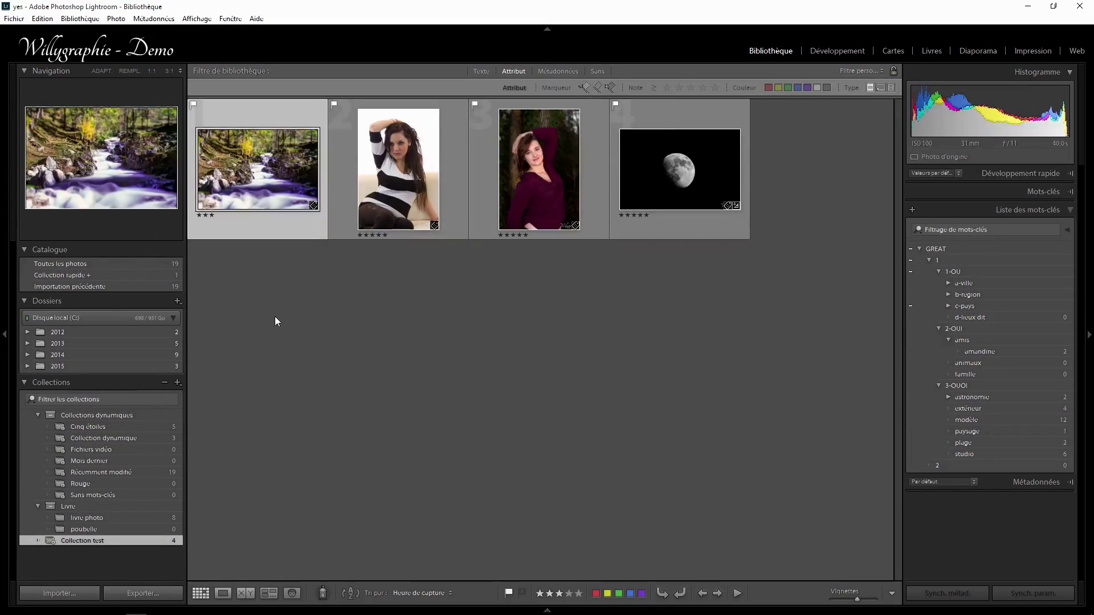